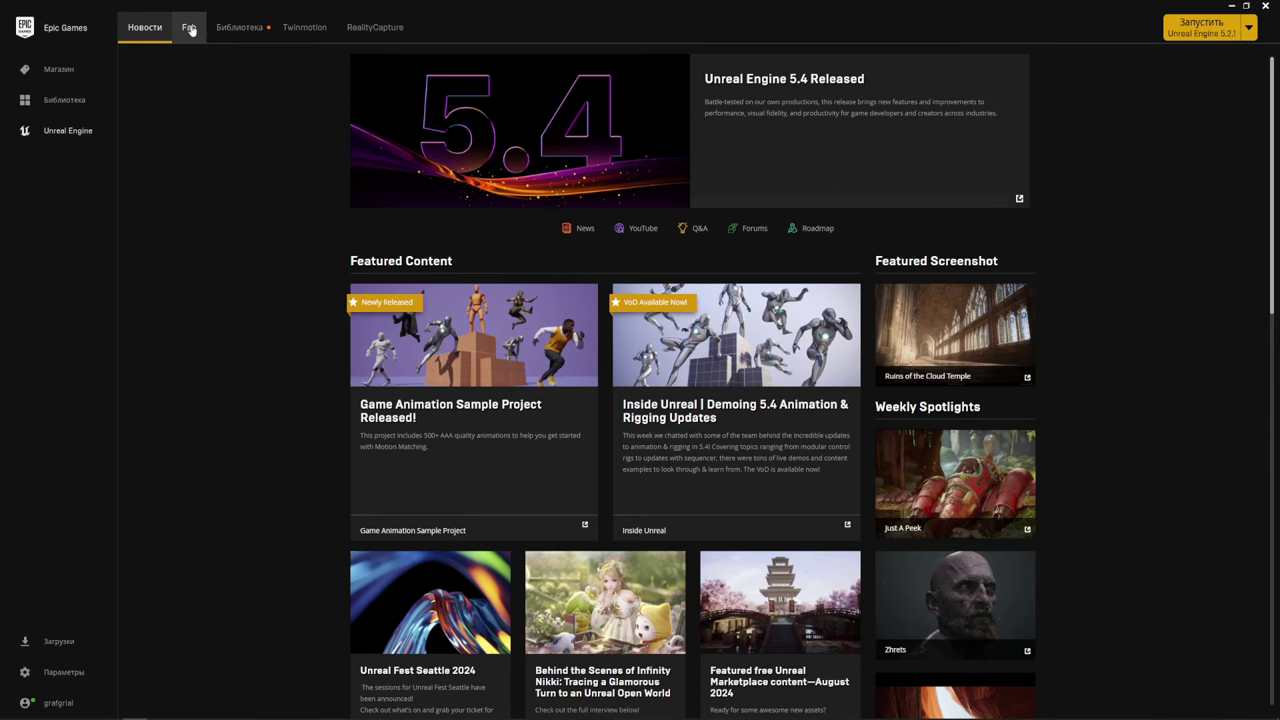
Switch the launcher to its Fab tab and launch the Fab website with Start exploring
{"action": "left_click", "coordinate": [191, 28]}
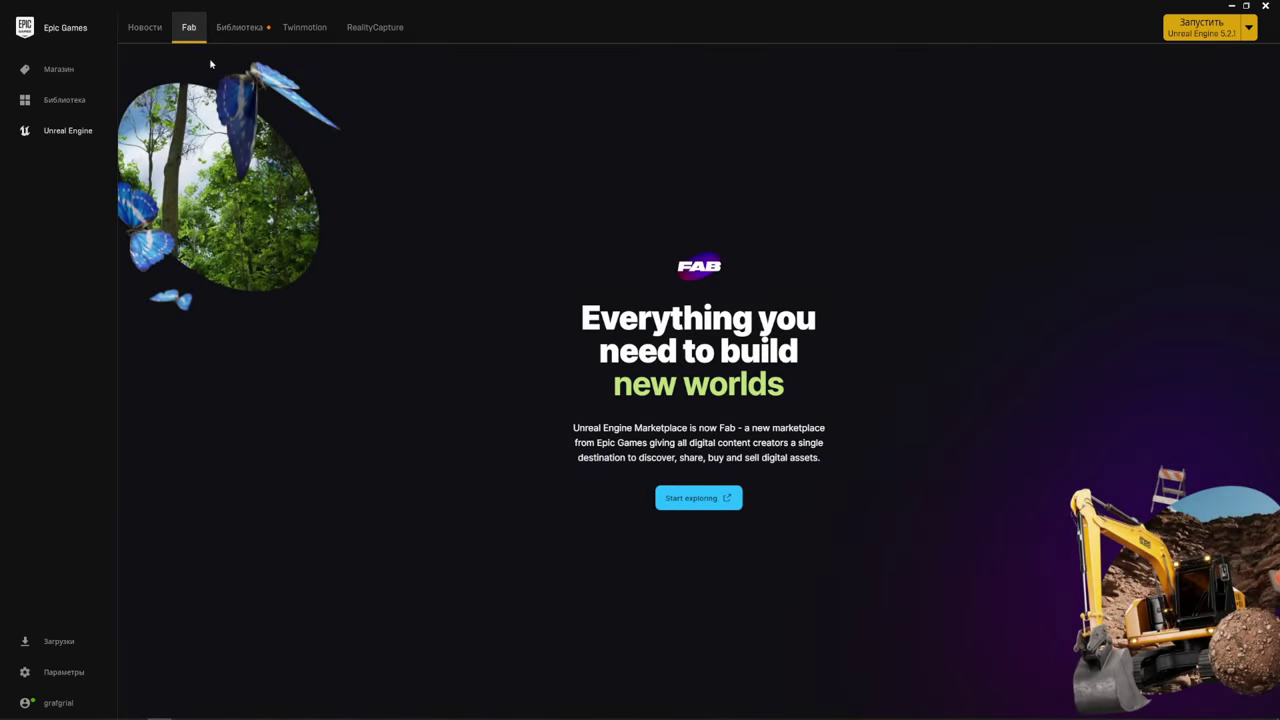
{"action": "left_click", "coordinate": [691, 500]}
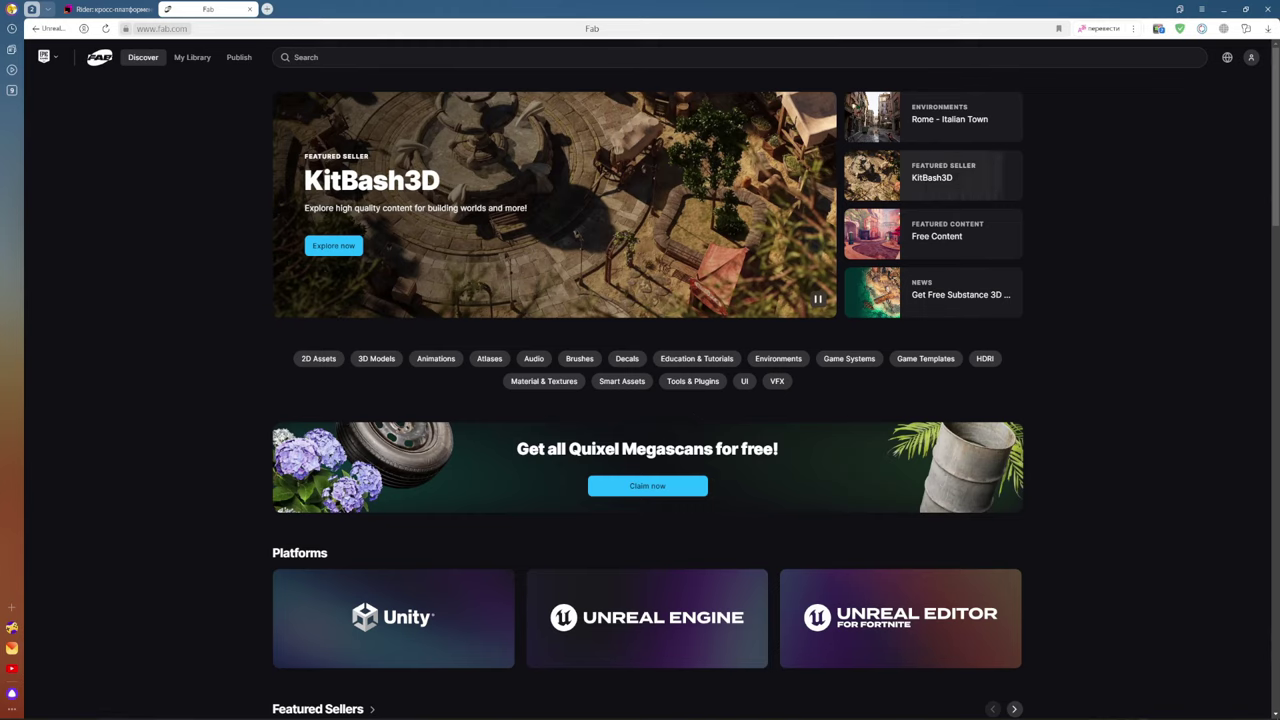
Look over fab.com's Discover page featuring KitBash3D and the free Quixel Megascans offer
{"action": "mouse_move", "coordinate": [806, 438]}
{"action": "left_mouse_down"}
{"action": "mouse_move", "coordinate": [477, 457]}
{"action": "mouse_move", "coordinate": [745, 451]}
{"action": "left_mouse_up"}
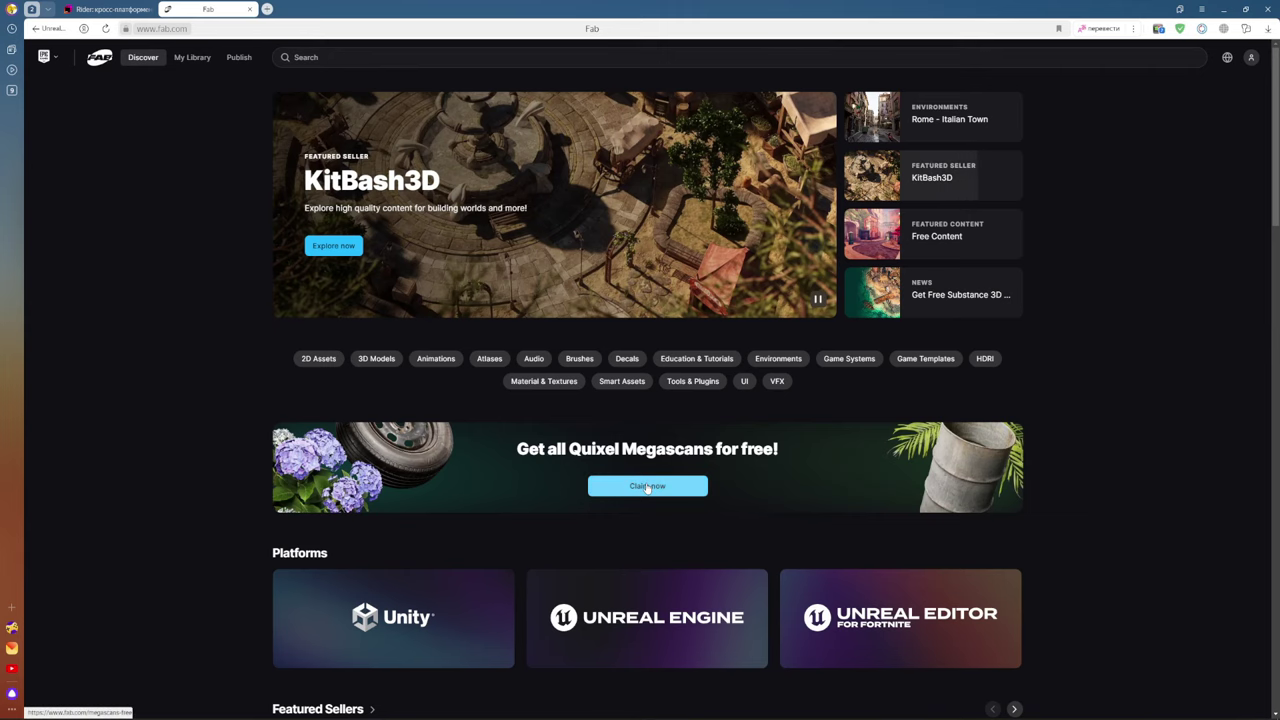
Open the Megascans Claim now offer, then go to My Library, reaching the Epic Games sign-in
{"action": "left_click", "coordinate": [642, 488]}
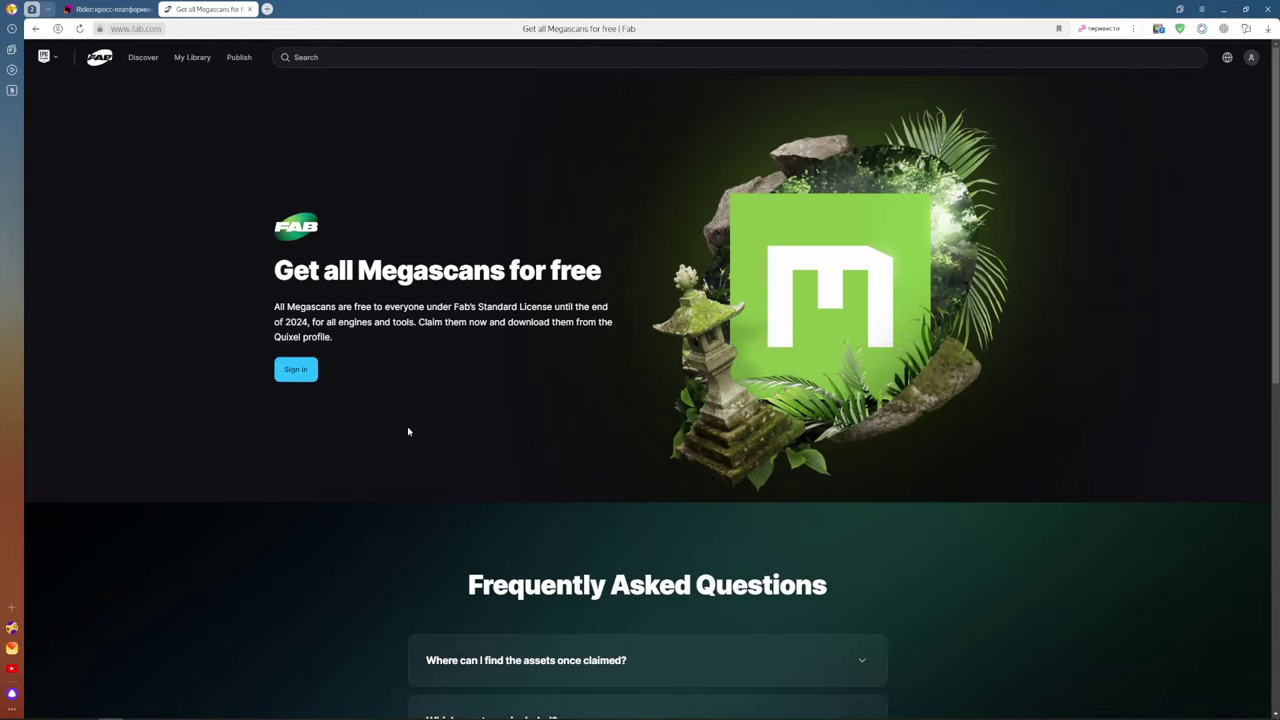
{"action": "left_click", "coordinate": [1250, 57]}
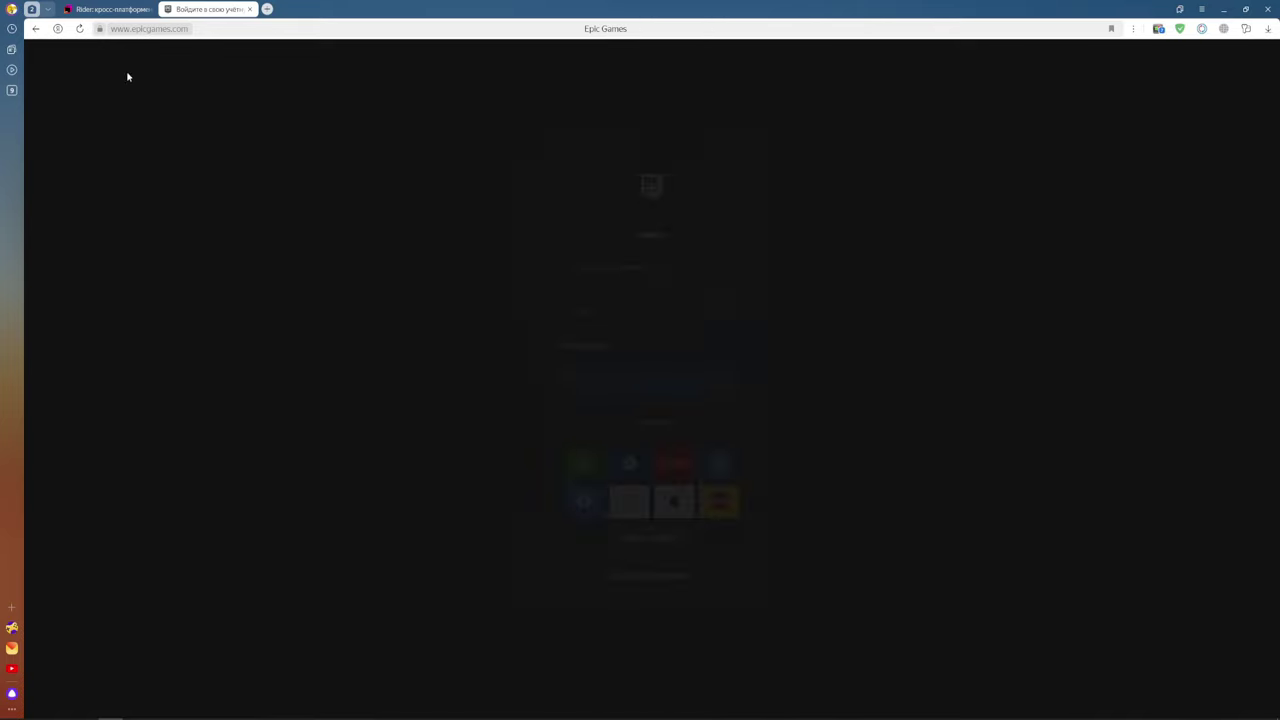
{"action": "left_click", "coordinate": [36, 28]}
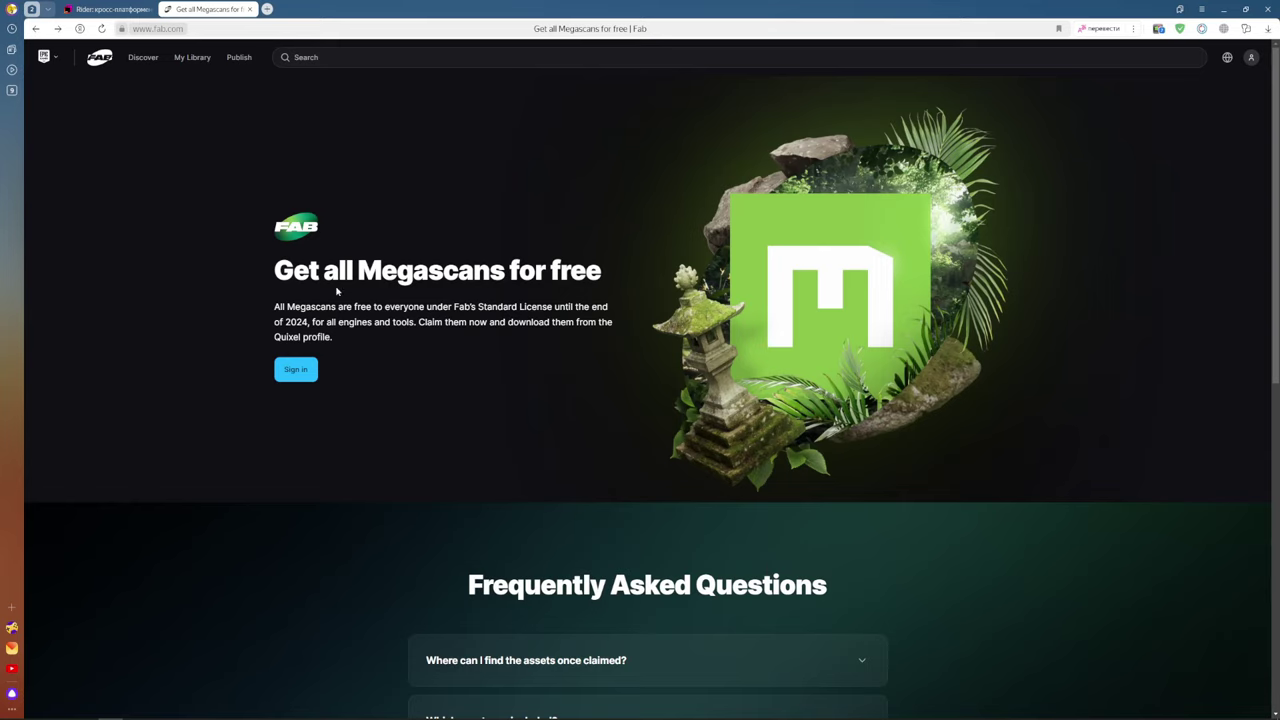
{"action": "left_click", "coordinate": [196, 57]}
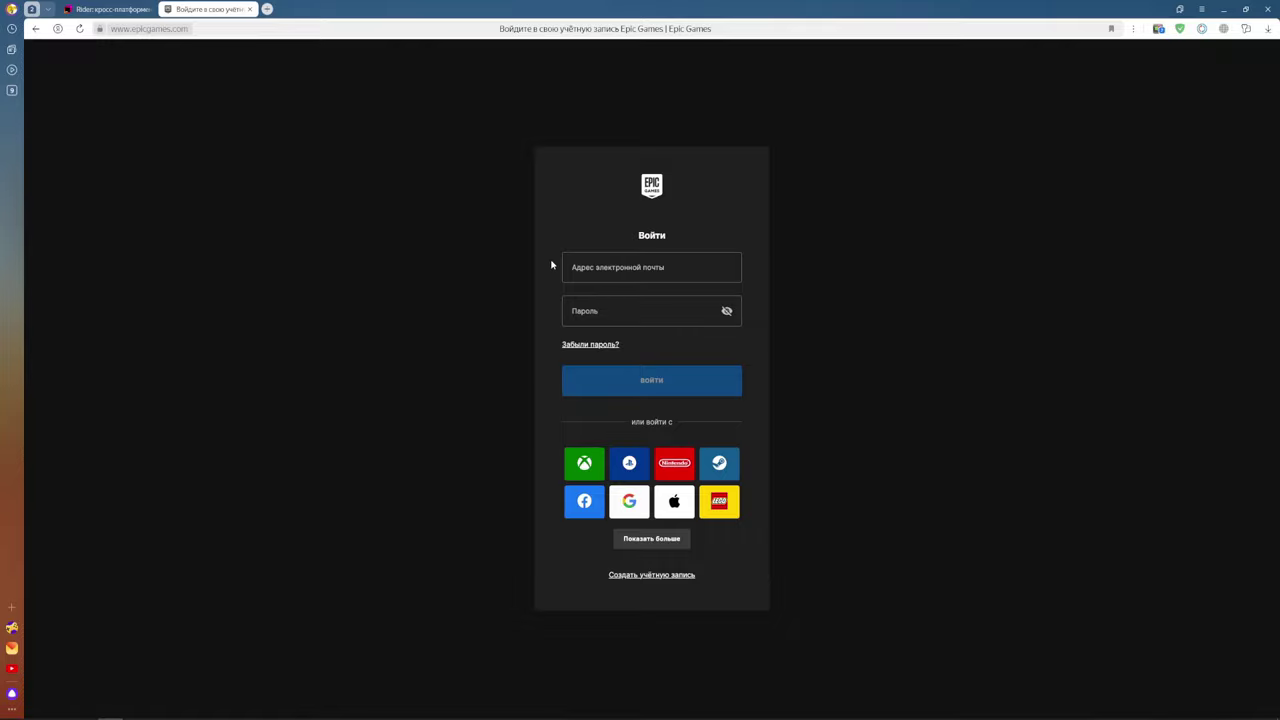
Select the sign-in email field, then switch to the JetBrains Rider browser tab
{"action": "left_click", "coordinate": [570, 267]}
{"action": "left_click", "coordinate": [105, 9]}
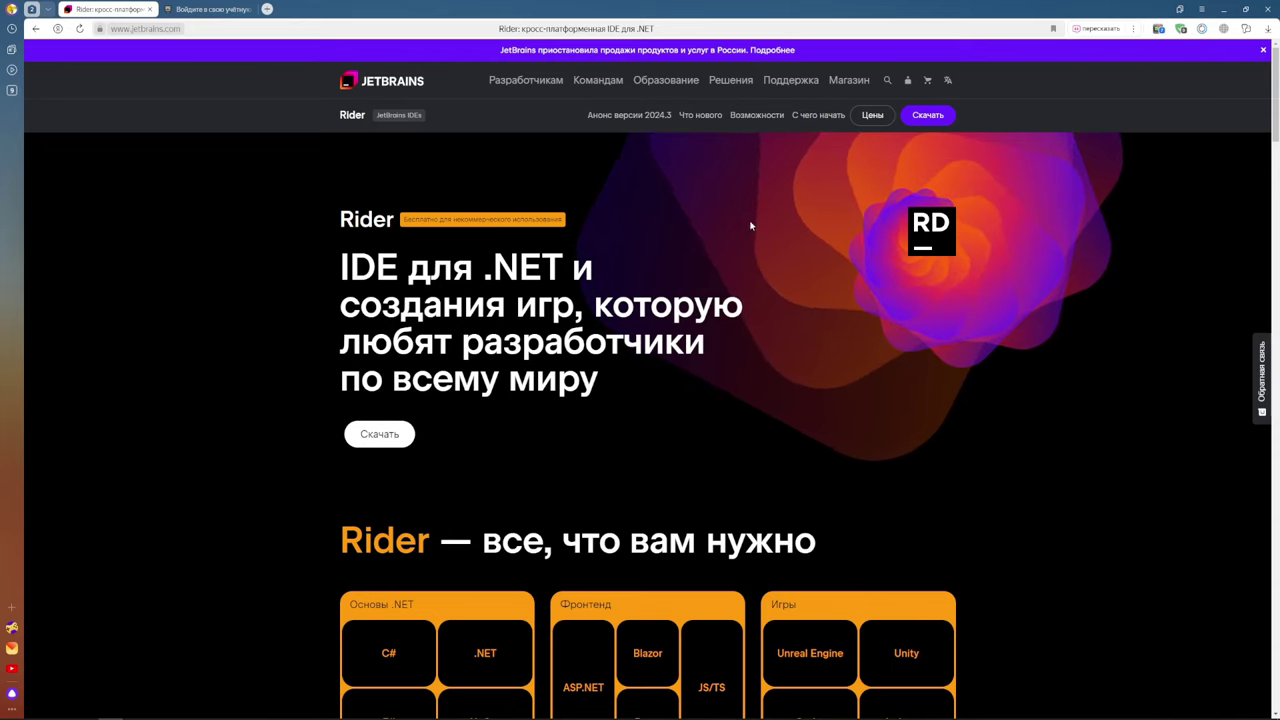
Open Rider's pricing and compare organisation versus individual plans, noting the $149 per-year price
{"action": "left_click", "coordinate": [876, 117]}
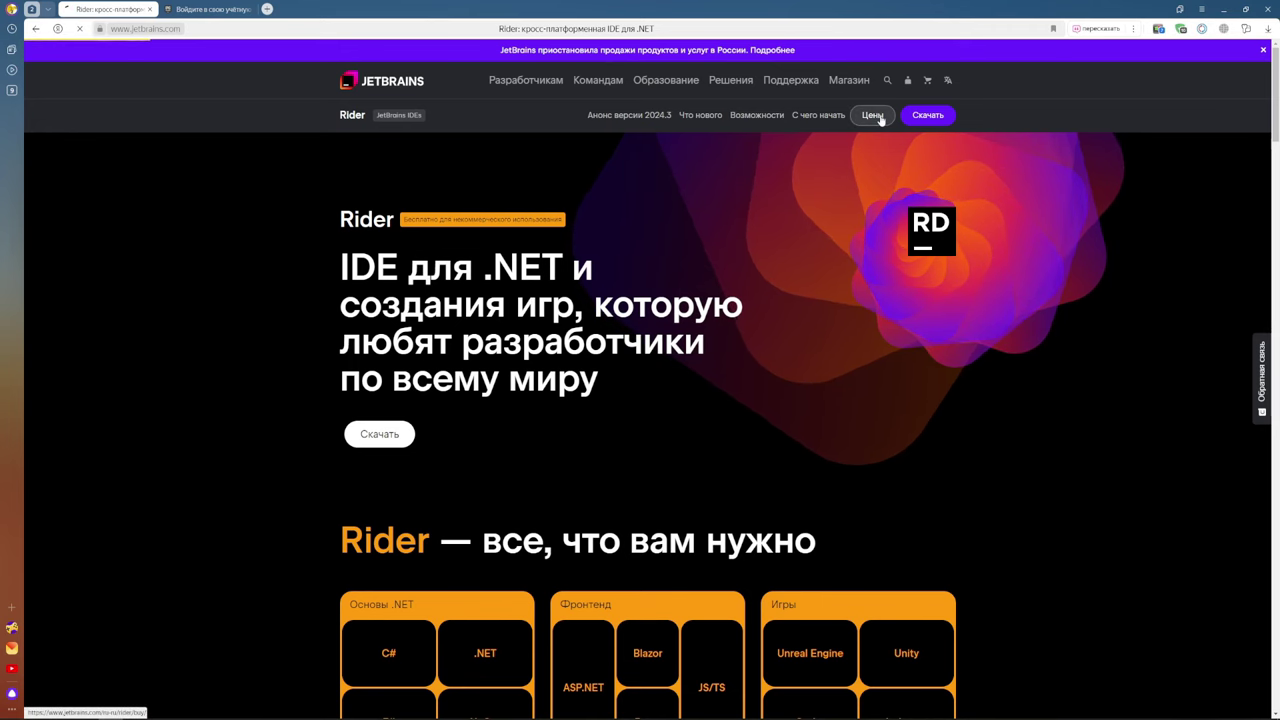
{"action": "scroll", "coordinate": [776, 253], "scroll_direction": "down", "scroll_amount": 1}
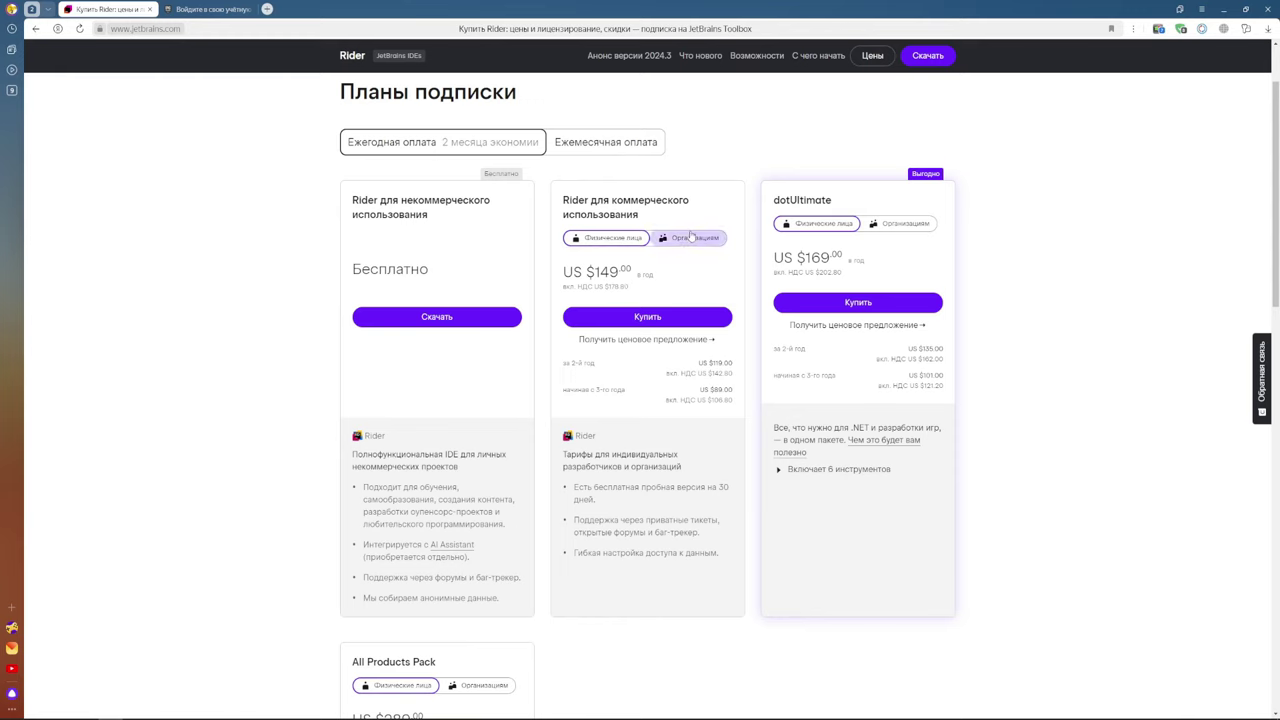
{"action": "left_click", "coordinate": [690, 237]}
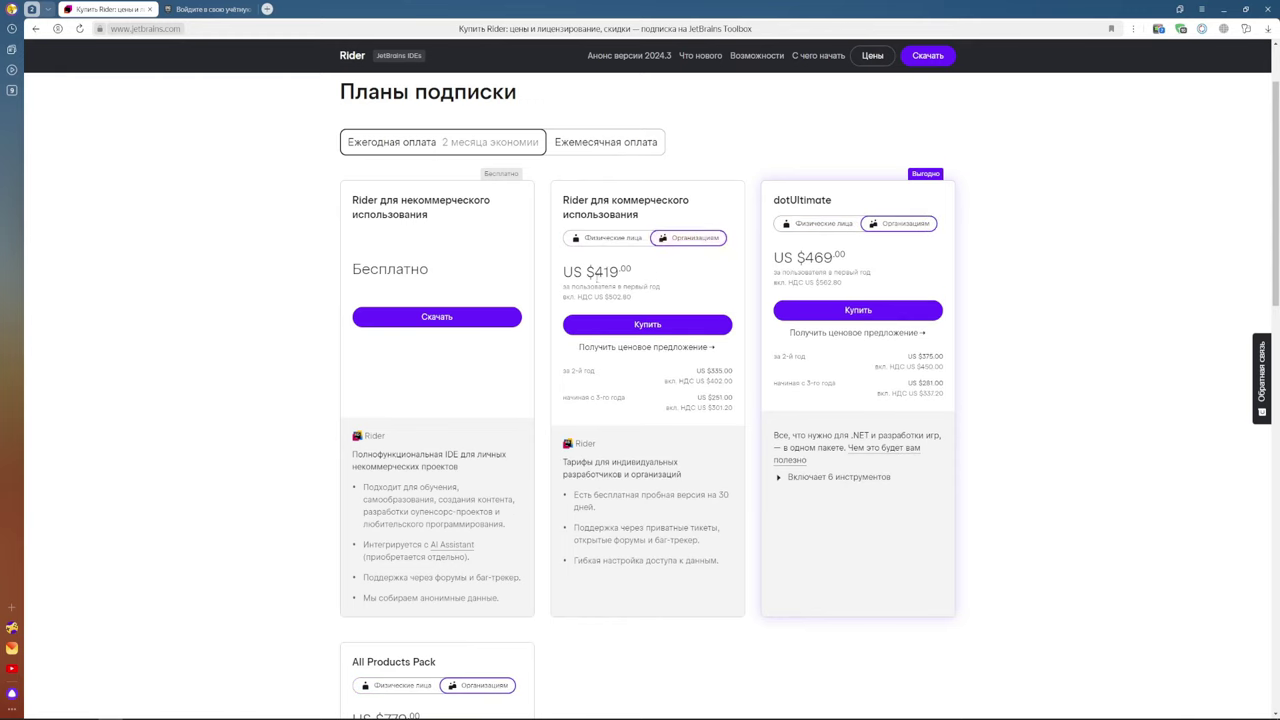
{"action": "left_click", "coordinate": [607, 238]}
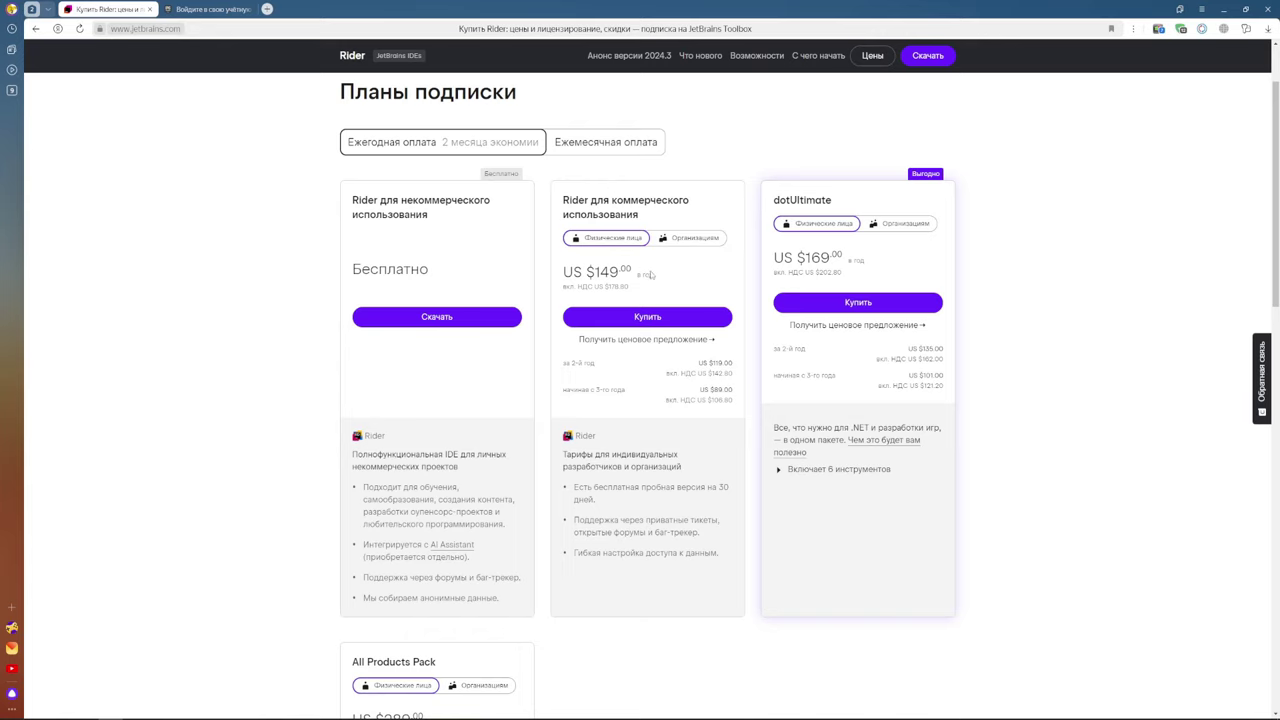
{"action": "mouse_move", "coordinate": [636, 274]}
{"action": "left_mouse_down"}
{"action": "mouse_move", "coordinate": [656, 276]}
{"action": "mouse_move", "coordinate": [585, 272]}
{"action": "left_mouse_up"}
{"action": "left_click", "coordinate": [678, 273]}
Compare All Products Pack prices for organisations and individuals
{"action": "scroll", "coordinate": [678, 261], "scroll_direction": "down", "scroll_amount": 2}
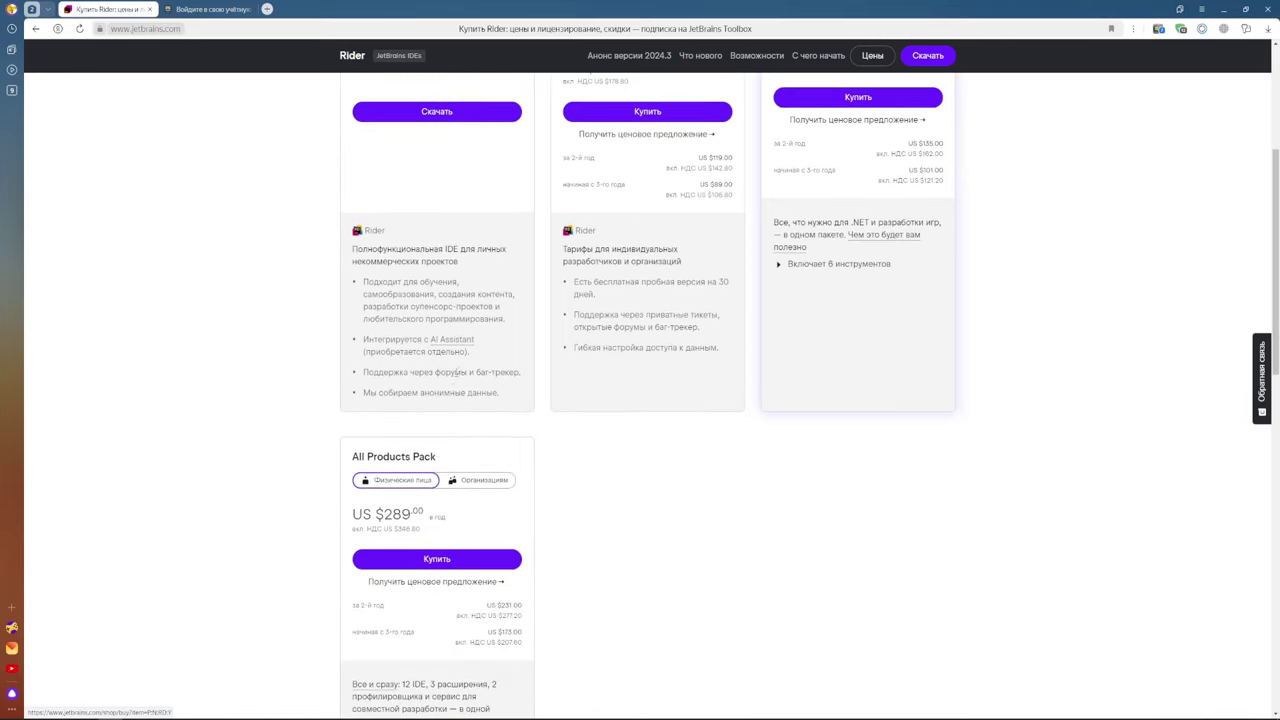
{"action": "left_click", "coordinate": [485, 482]}
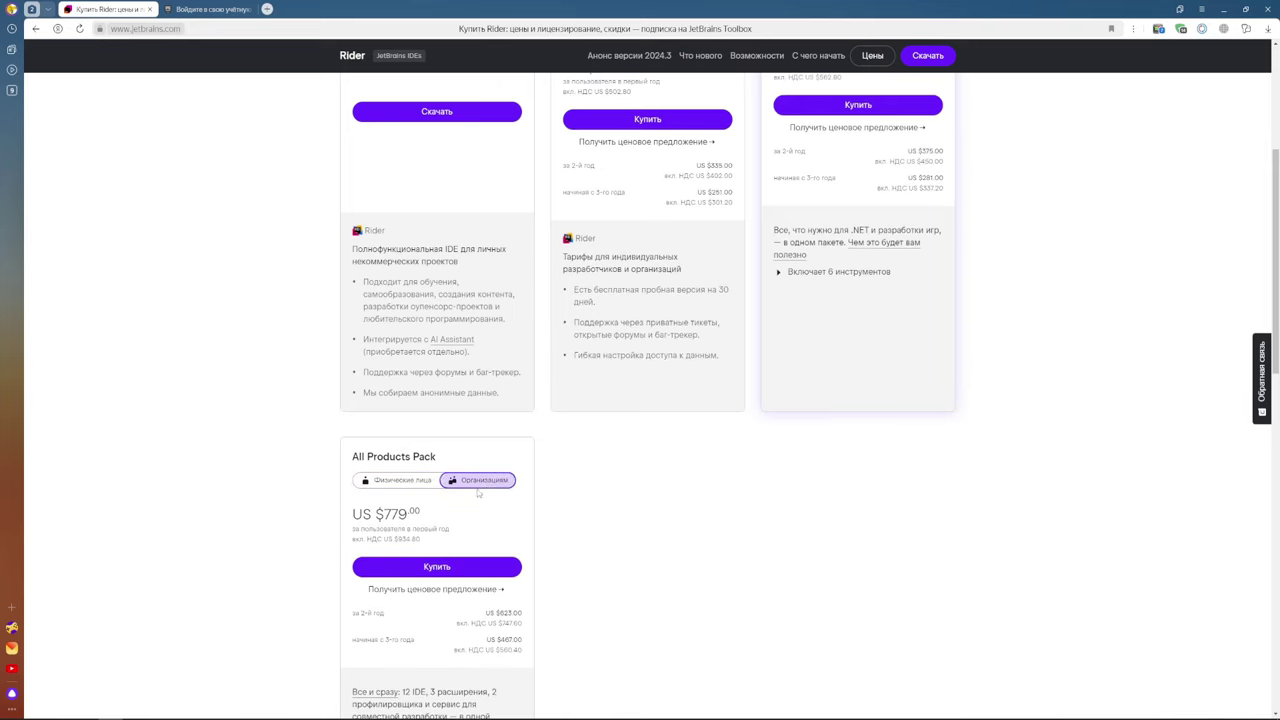
{"action": "left_click", "coordinate": [398, 480]}
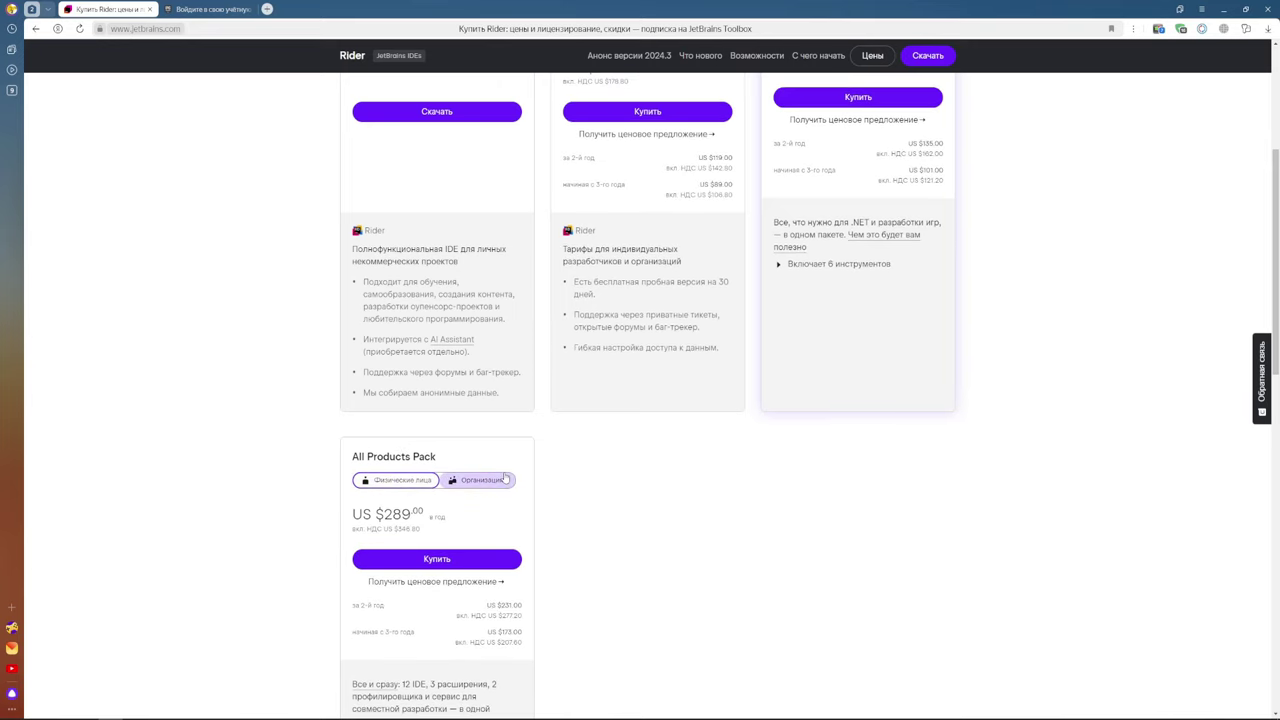
{"action": "scroll", "coordinate": [783, 456], "scroll_direction": "up", "scroll_amount": 2}
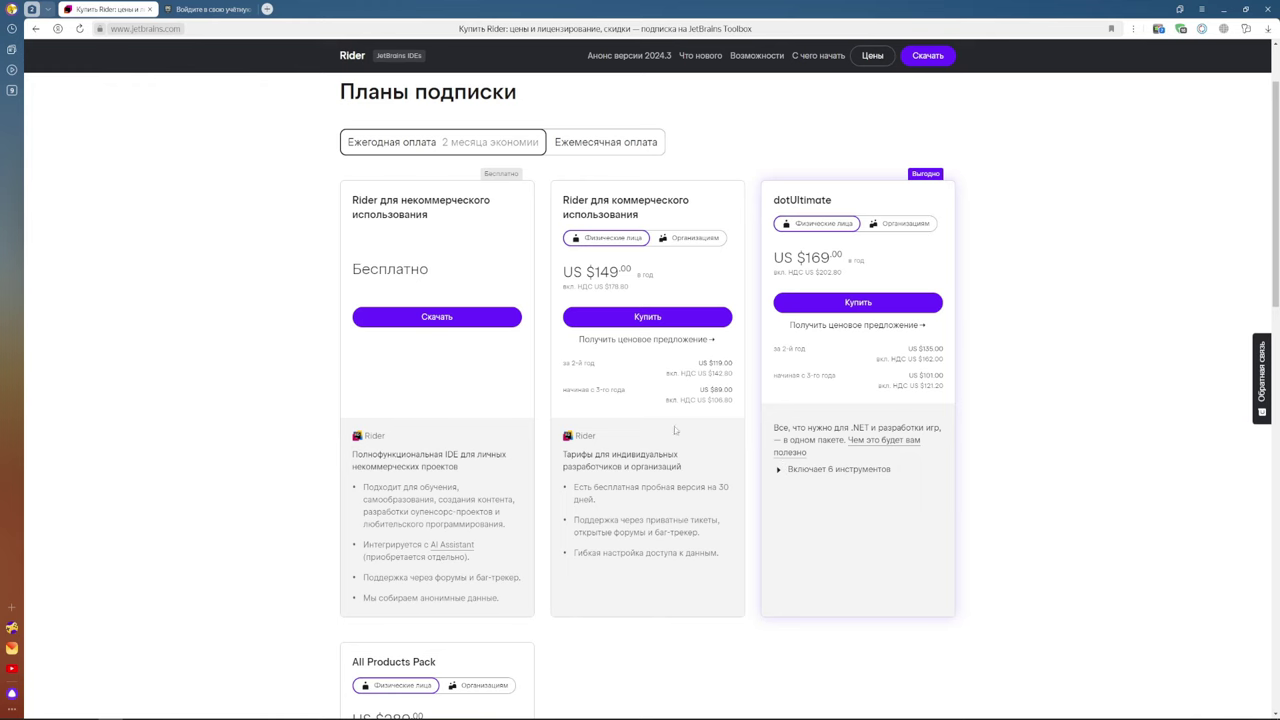
{"action": "scroll", "coordinate": [674, 513], "scroll_direction": "down", "scroll_amount": 1}
{"action": "scroll", "coordinate": [674, 513], "scroll_direction": "down", "scroll_amount": 1}
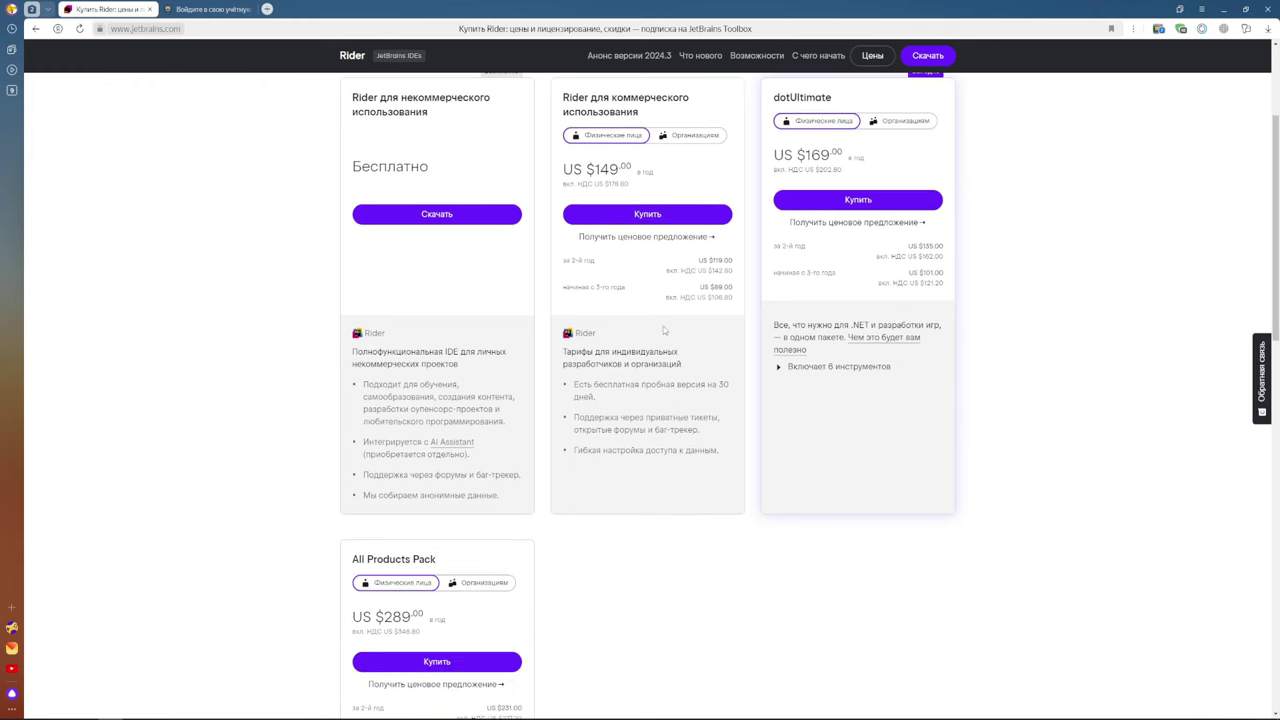
{"action": "scroll", "coordinate": [666, 326], "scroll_direction": "up", "scroll_amount": 2}
{"action": "scroll", "coordinate": [705, 455], "scroll_direction": "up", "scroll_amount": 1}
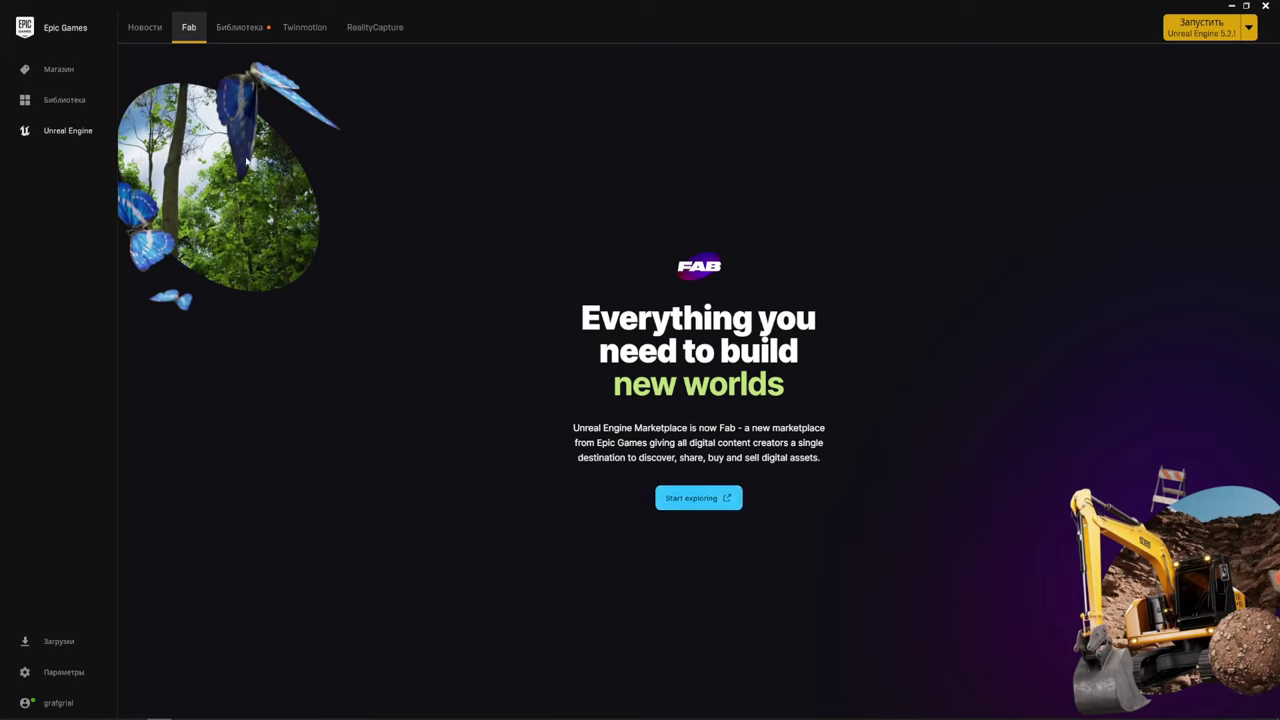
Open the Fab Library and search it for 'FAB UE'
{"action": "left_click", "coordinate": [241, 31]}
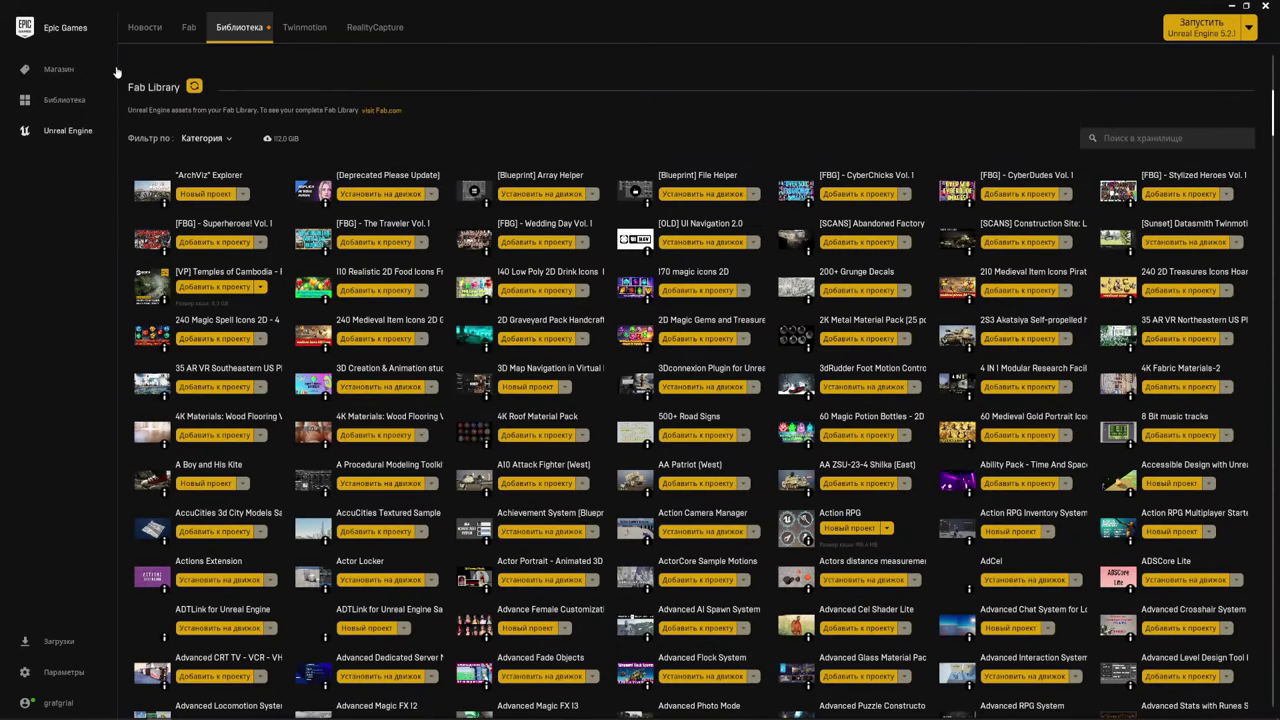
{"action": "mouse_move", "coordinate": [133, 90]}
{"action": "left_click", "coordinate": [1135, 142]}
{"action": "type", "text": "FAB U"}
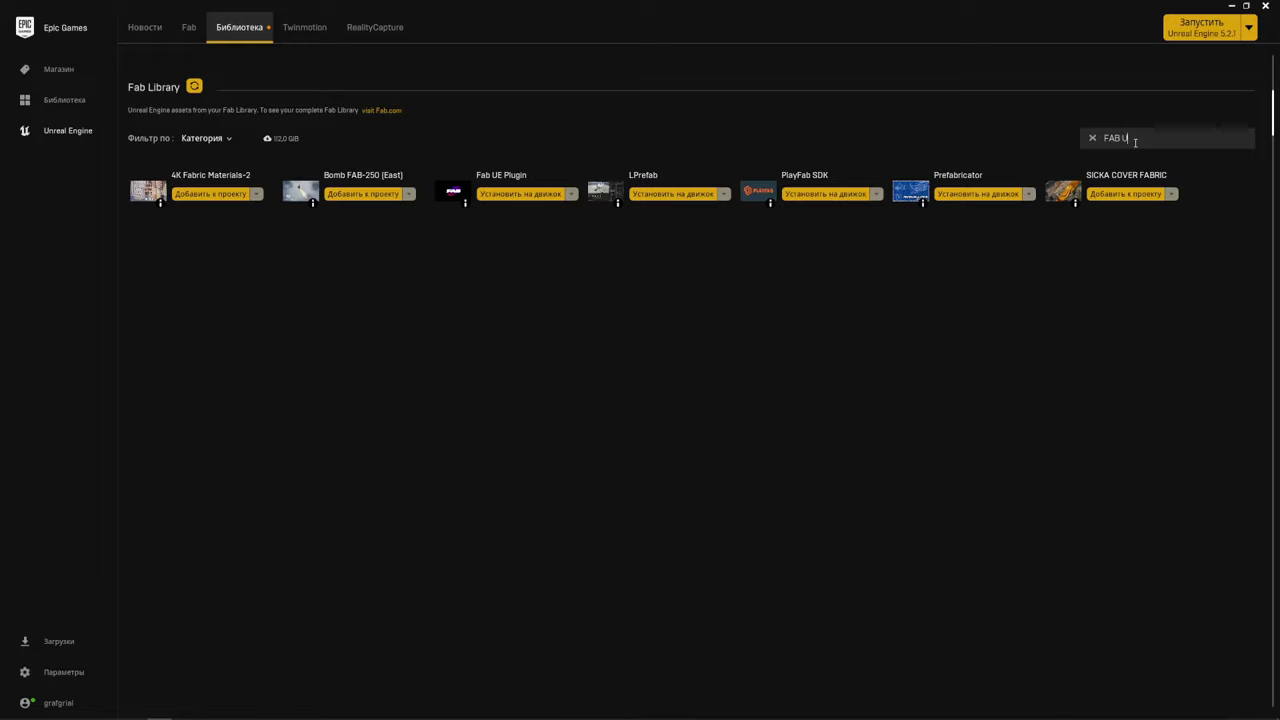
{"action": "type", "text": "E"}
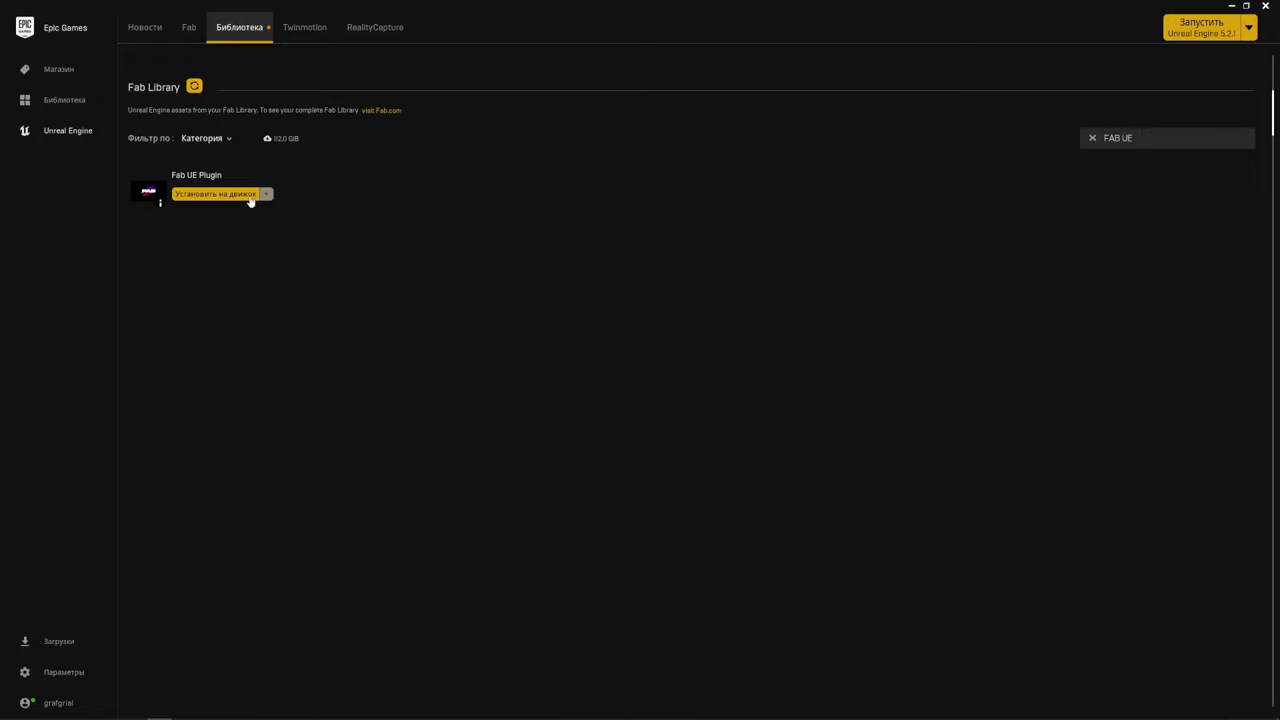
Review installing the Fab UE Plugin to engine 5.4, then cancel
{"action": "left_click", "coordinate": [245, 197]}
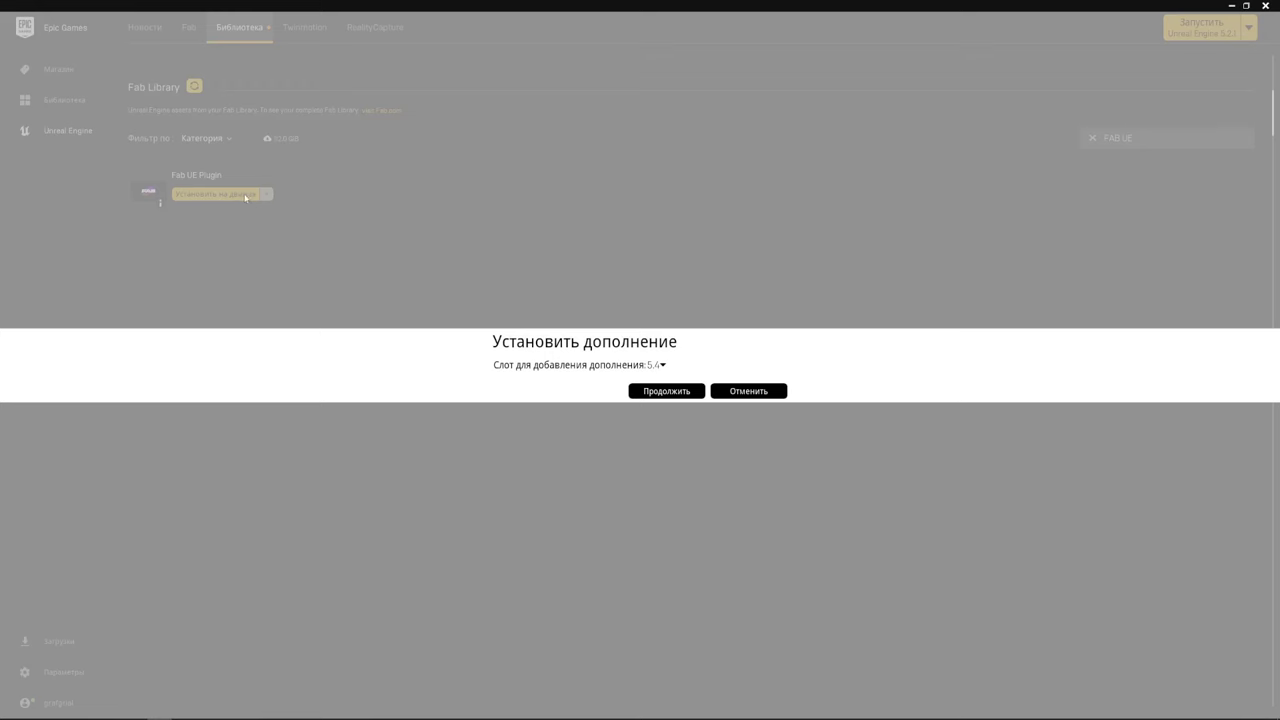
{"action": "left_click", "coordinate": [662, 366]}
{"action": "left_click", "coordinate": [749, 391]}
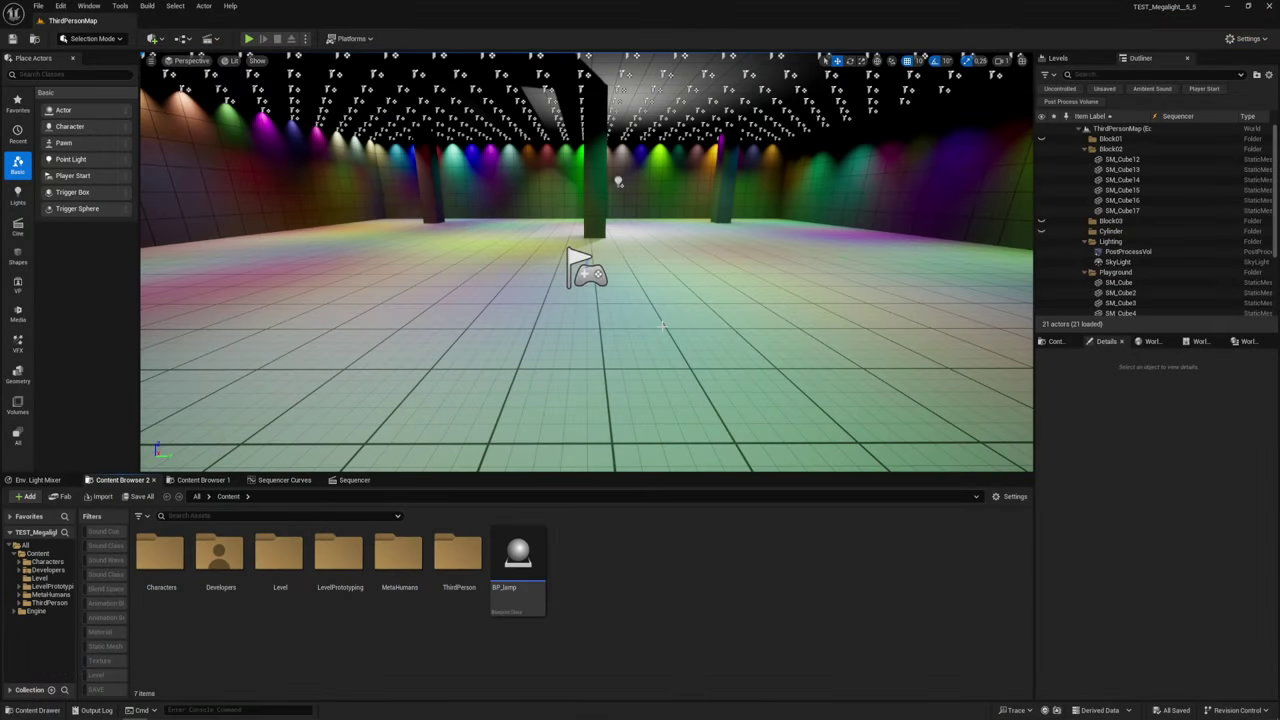
Open the Fab store inside the editor, moving its window higher and enlarging it
{"action": "left_click", "coordinate": [93, 7]}
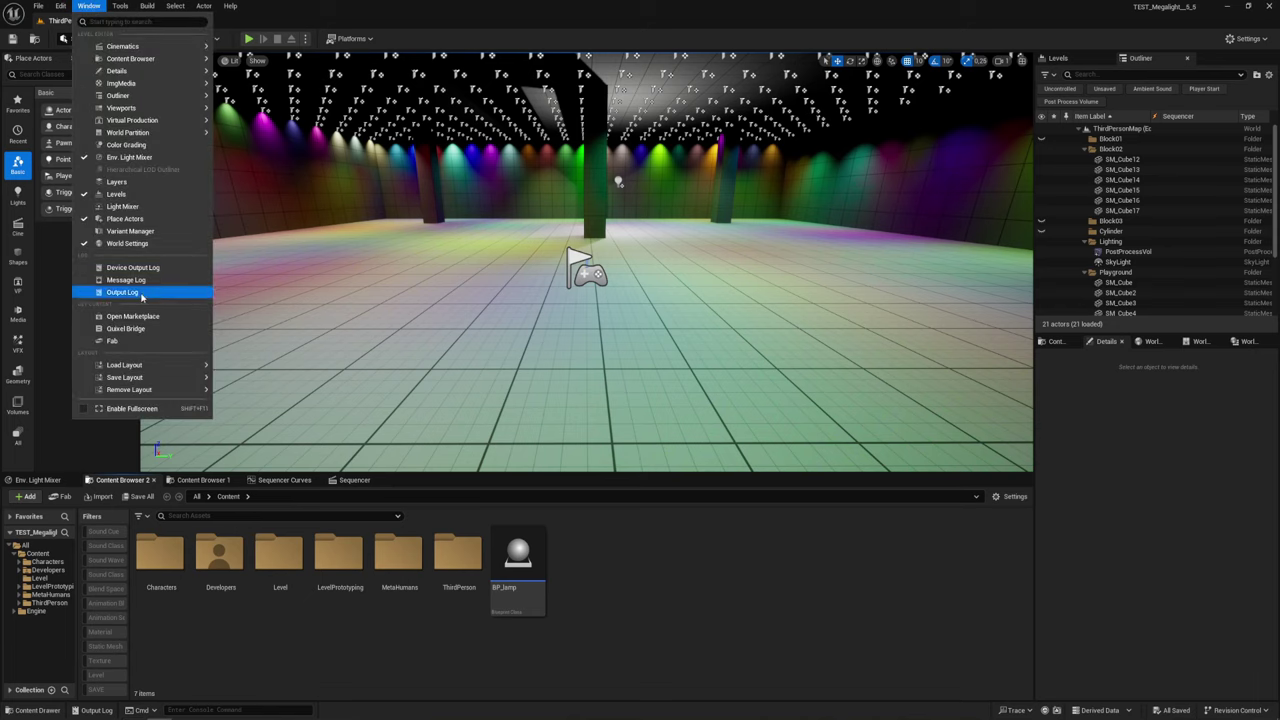
{"action": "left_click", "coordinate": [116, 342]}
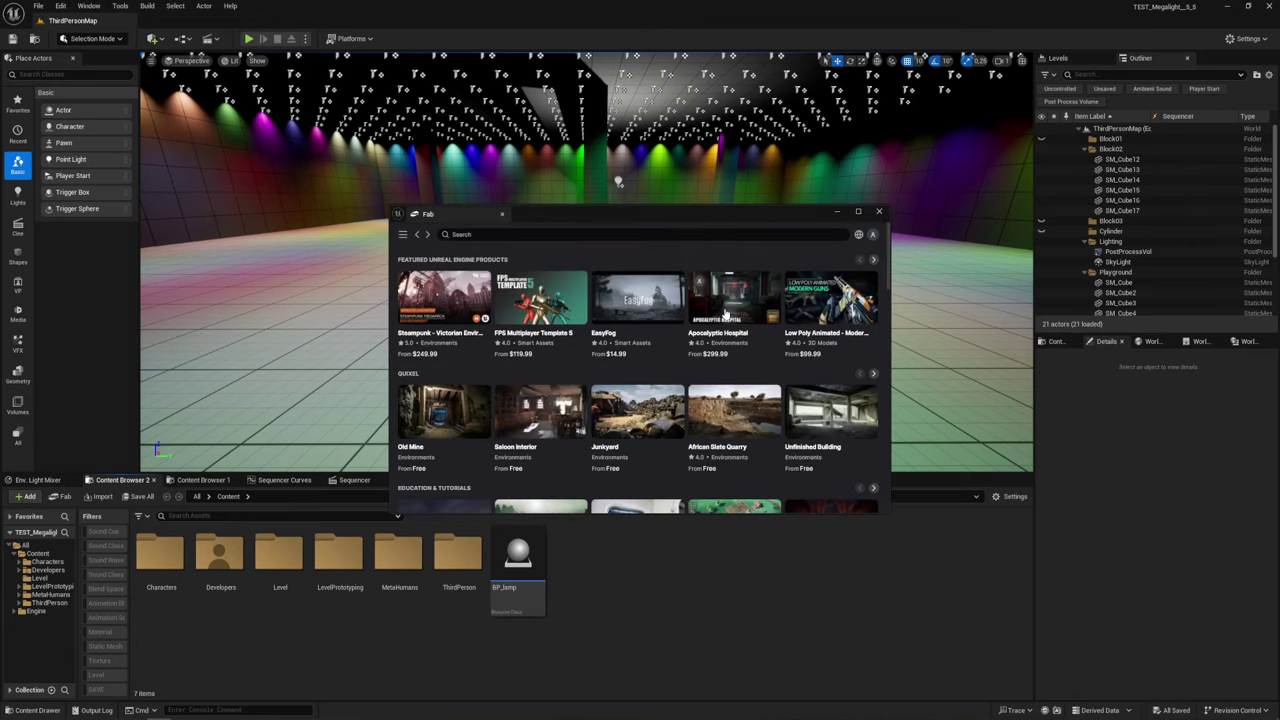
{"action": "left_click_drag", "start_coordinate": [470, 220], "coordinate": [703, 109]}
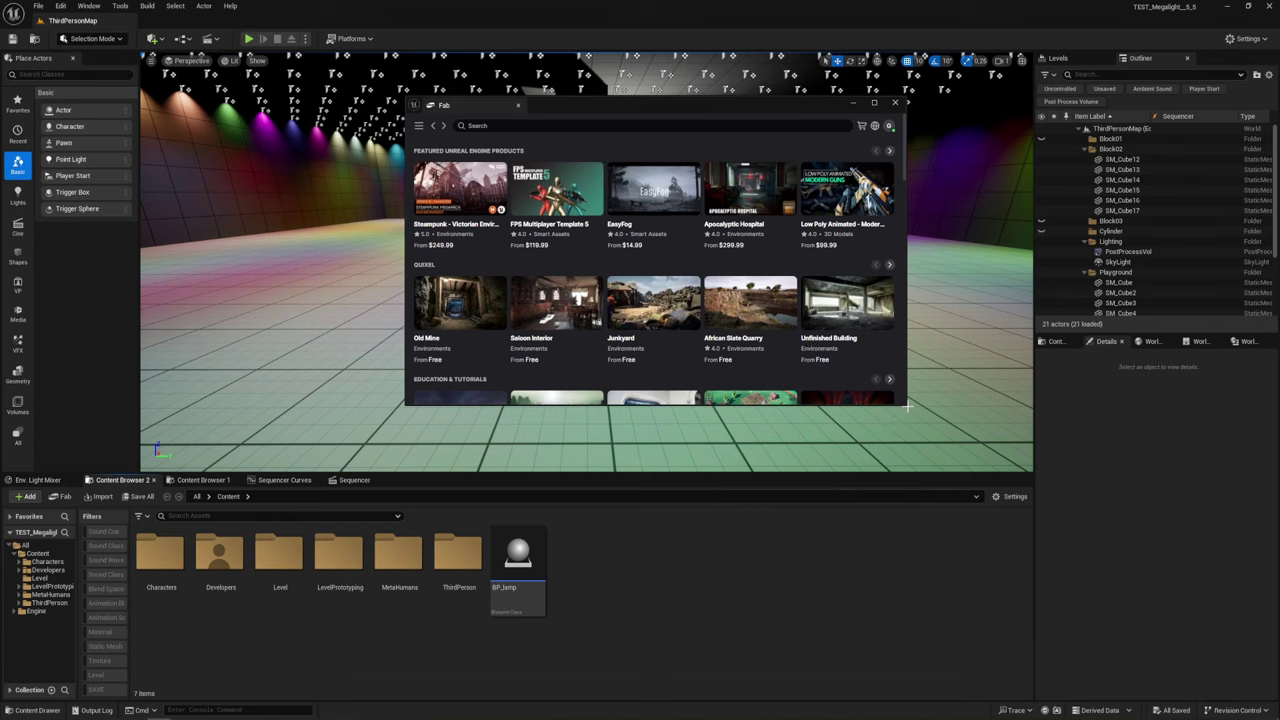
{"action": "left_click_drag", "start_coordinate": [904, 403], "coordinate": [1112, 620]}
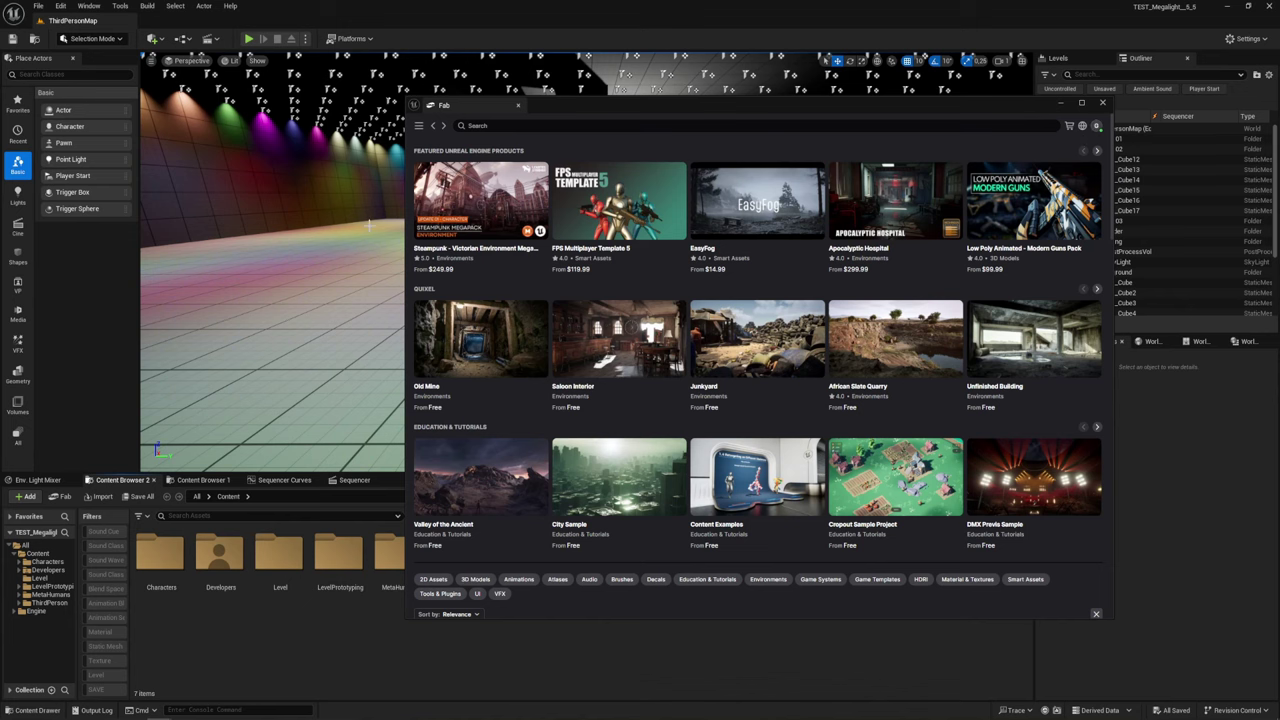
Browse the storefront's featured rows, then go to Discover > 3D Models
{"action": "scroll", "coordinate": [712, 328], "scroll_direction": "down", "scroll_amount": 5}
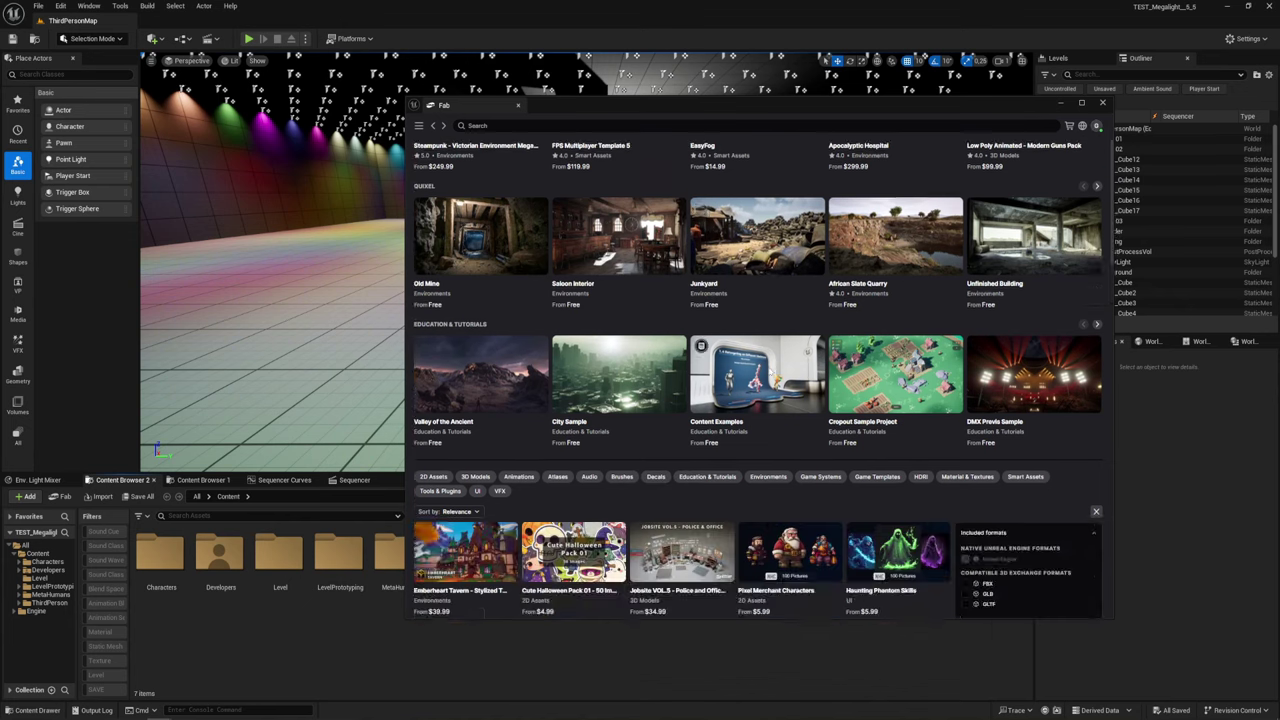
{"action": "scroll", "coordinate": [738, 373], "scroll_direction": "down", "scroll_amount": 3}
{"action": "scroll", "coordinate": [700, 385], "scroll_direction": "up", "scroll_amount": 6}
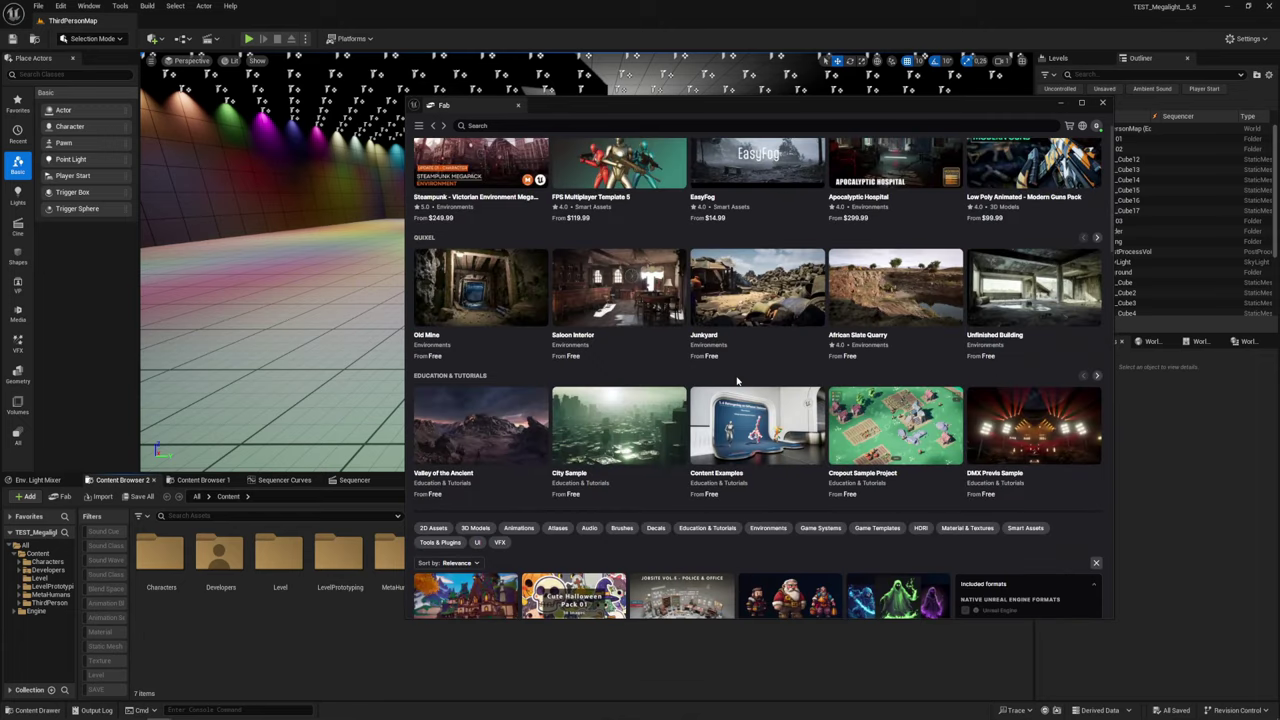
{"action": "scroll", "coordinate": [690, 395], "scroll_direction": "up", "scroll_amount": 1}
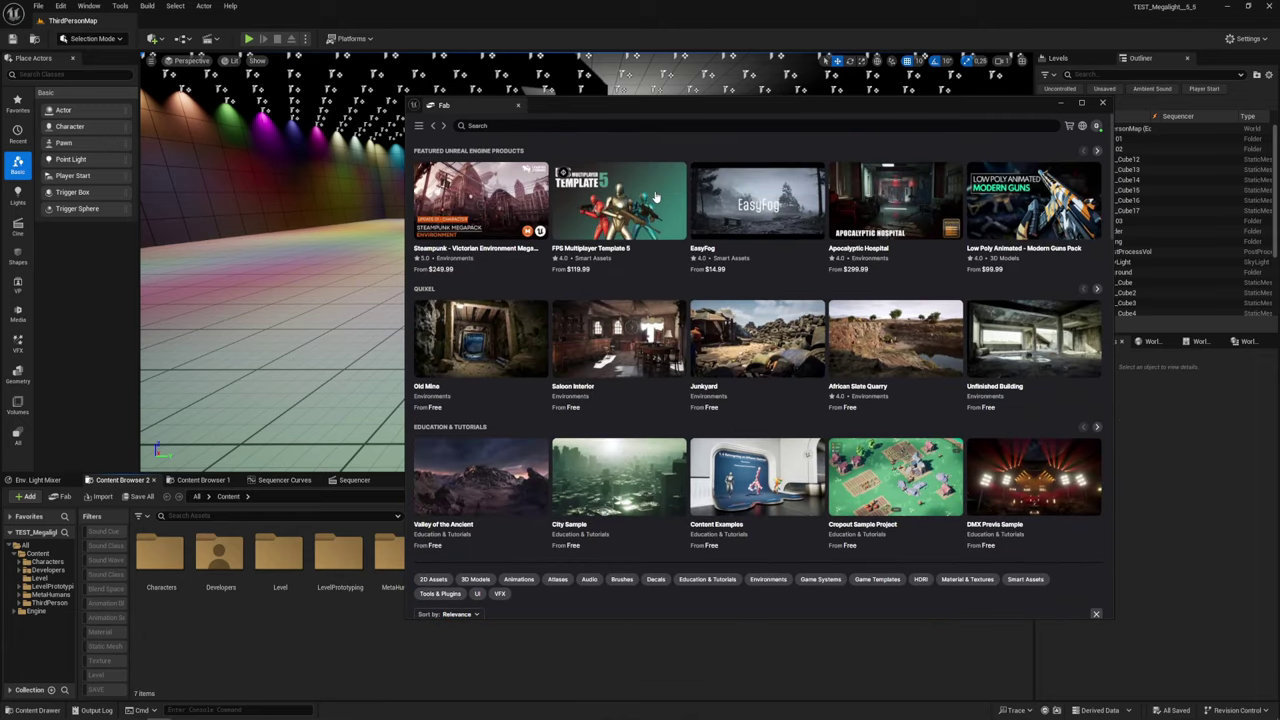
{"action": "scroll", "coordinate": [473, 174], "scroll_direction": "down", "scroll_amount": 3}
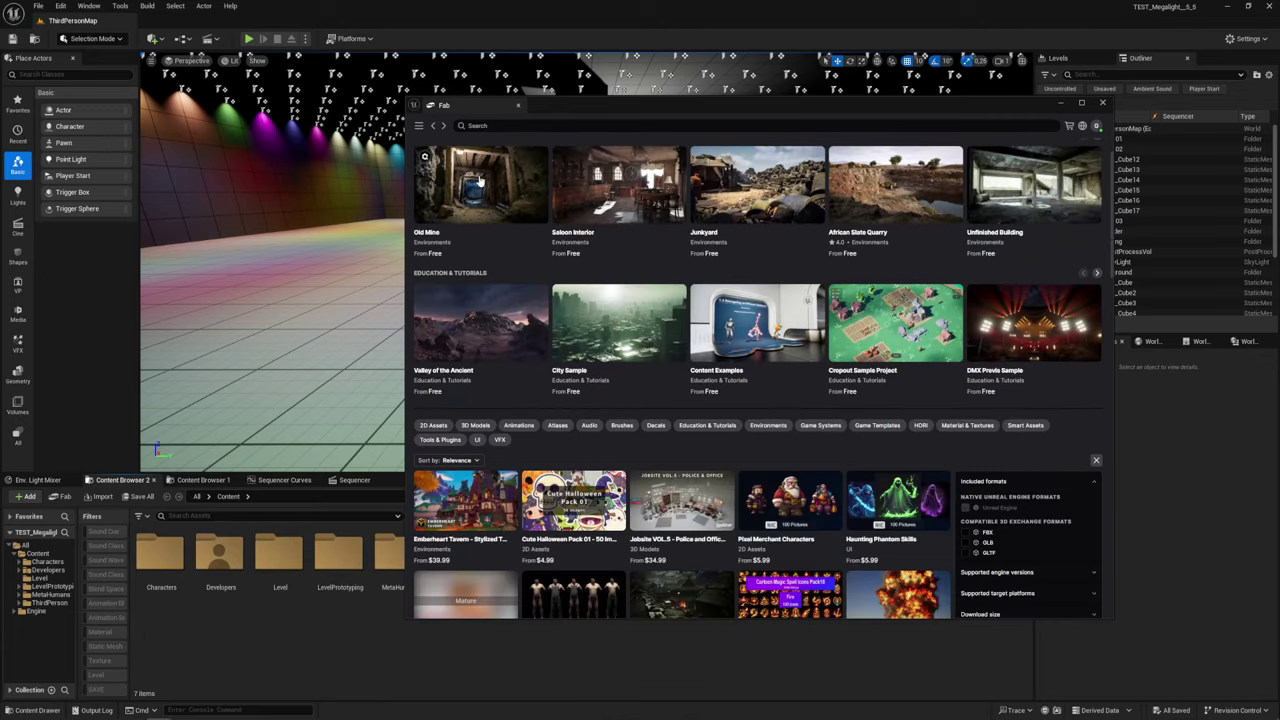
{"action": "scroll", "coordinate": [540, 212], "scroll_direction": "down", "scroll_amount": 1}
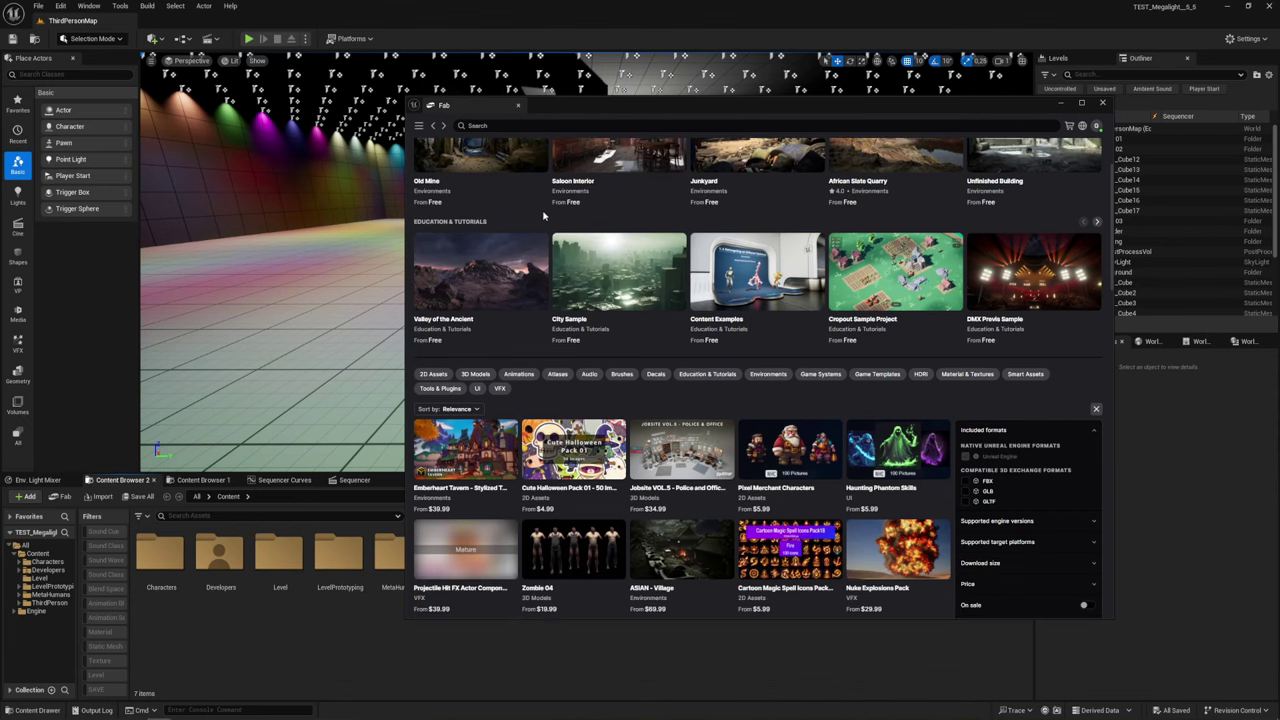
{"action": "scroll", "coordinate": [543, 215], "scroll_direction": "up", "scroll_amount": 4}
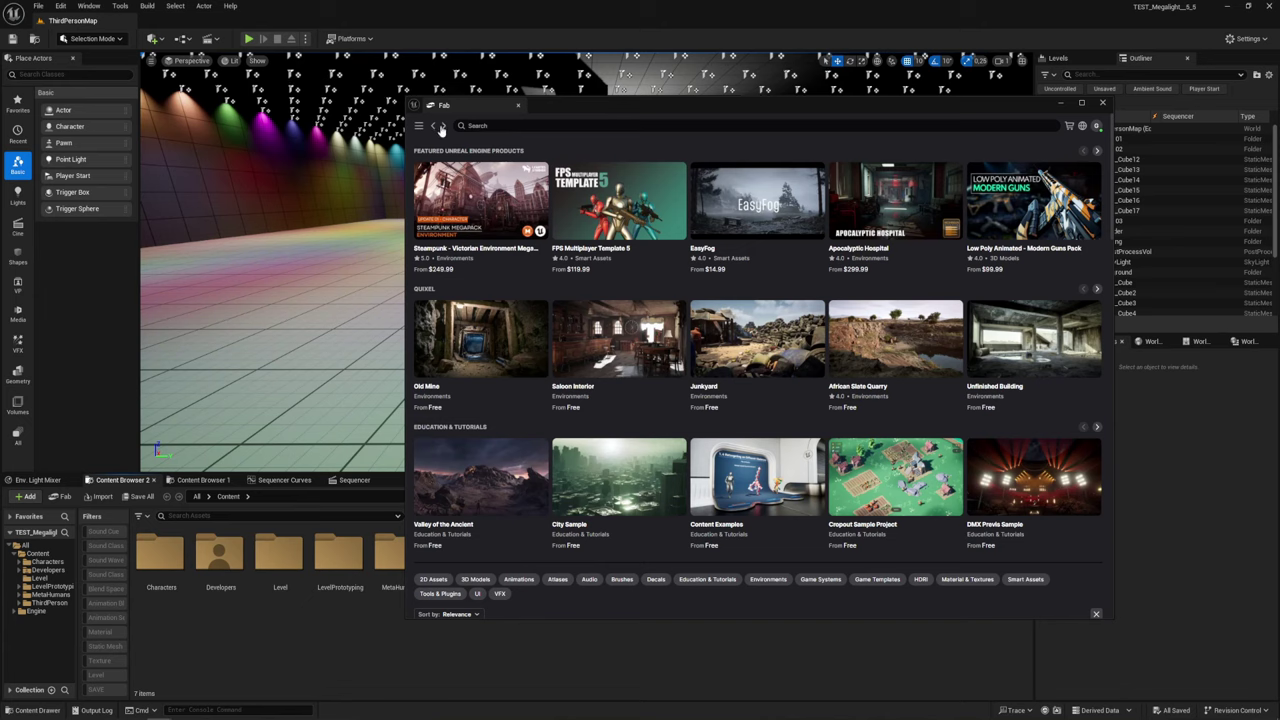
{"action": "left_click", "coordinate": [419, 126]}
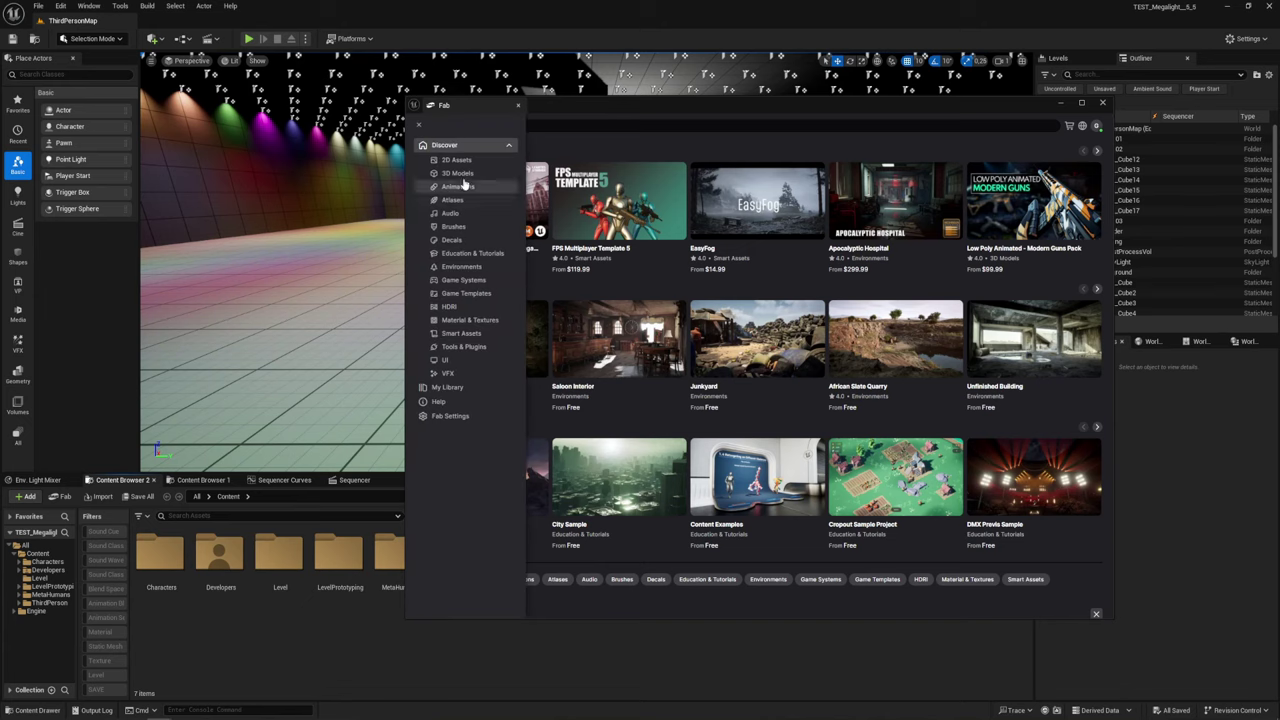
{"action": "left_click", "coordinate": [458, 174]}
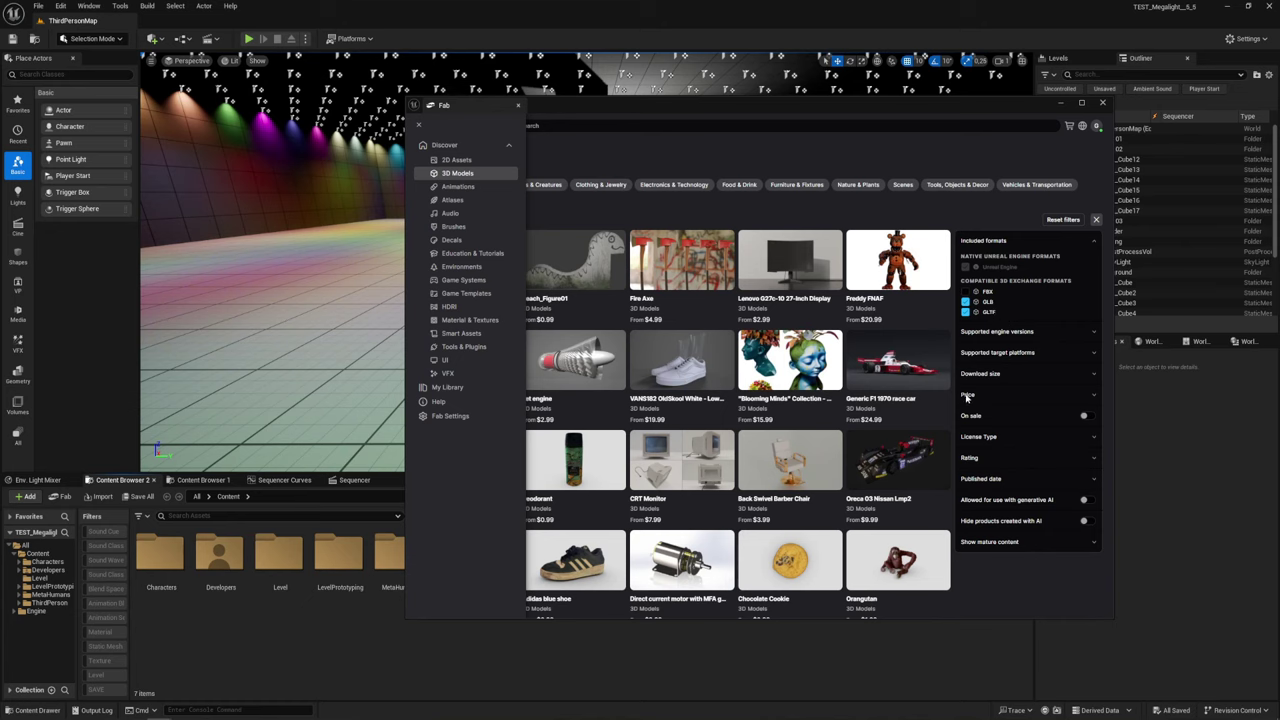
Filter Fab's 3D models to show only Free ones
{"action": "left_click", "coordinate": [966, 397]}
{"action": "left_click", "coordinate": [1093, 399]}
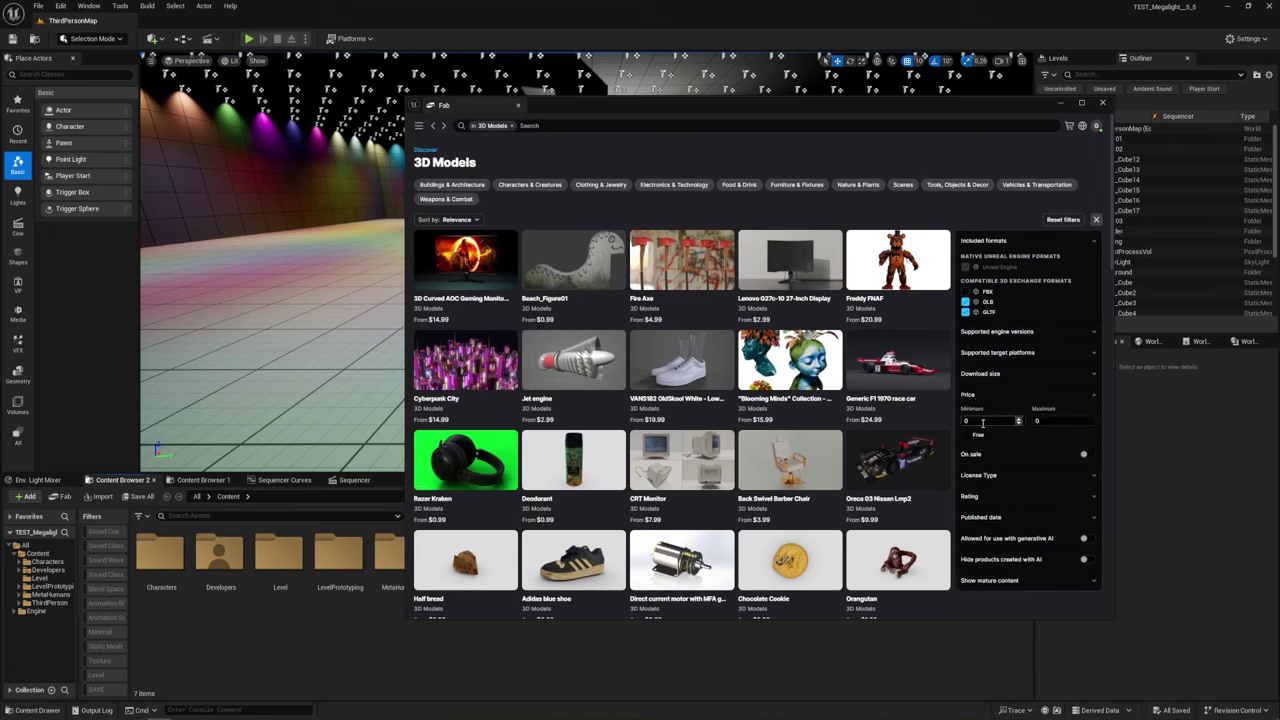
{"action": "left_click", "coordinate": [966, 434]}
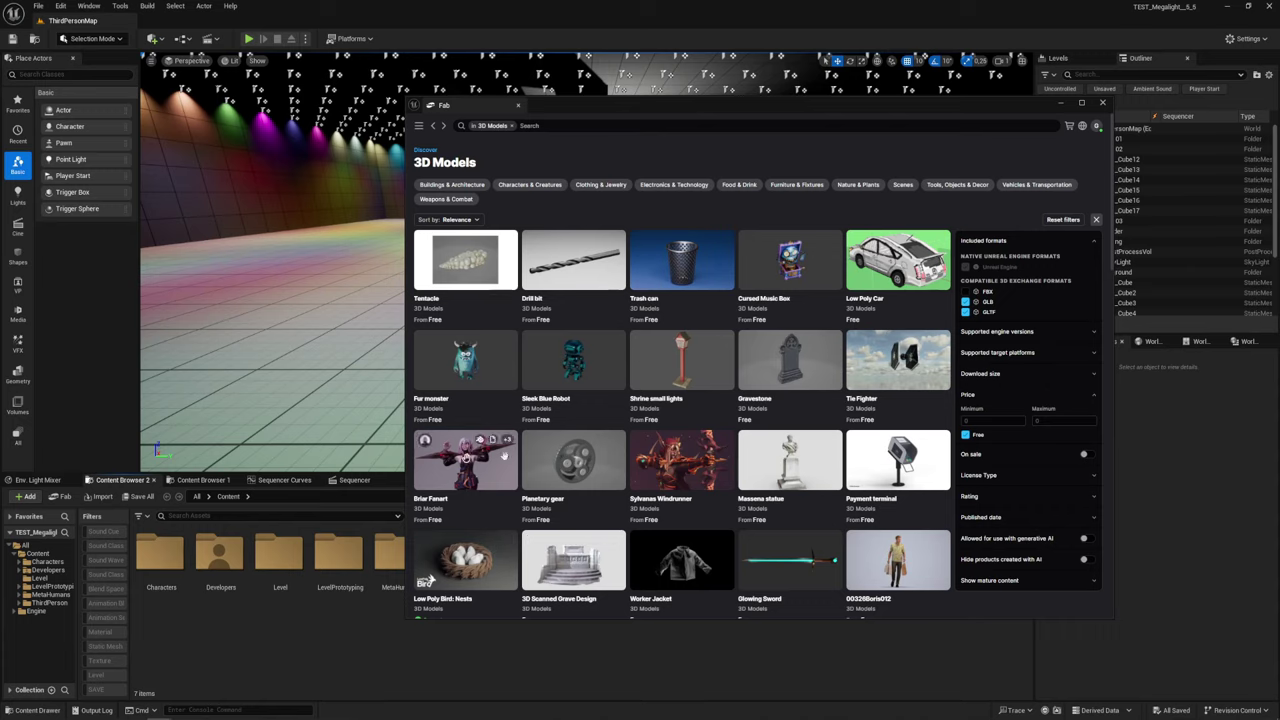
Add the Trash can model to the project and move the Fab window aside
{"action": "left_click", "coordinate": [673, 264]}
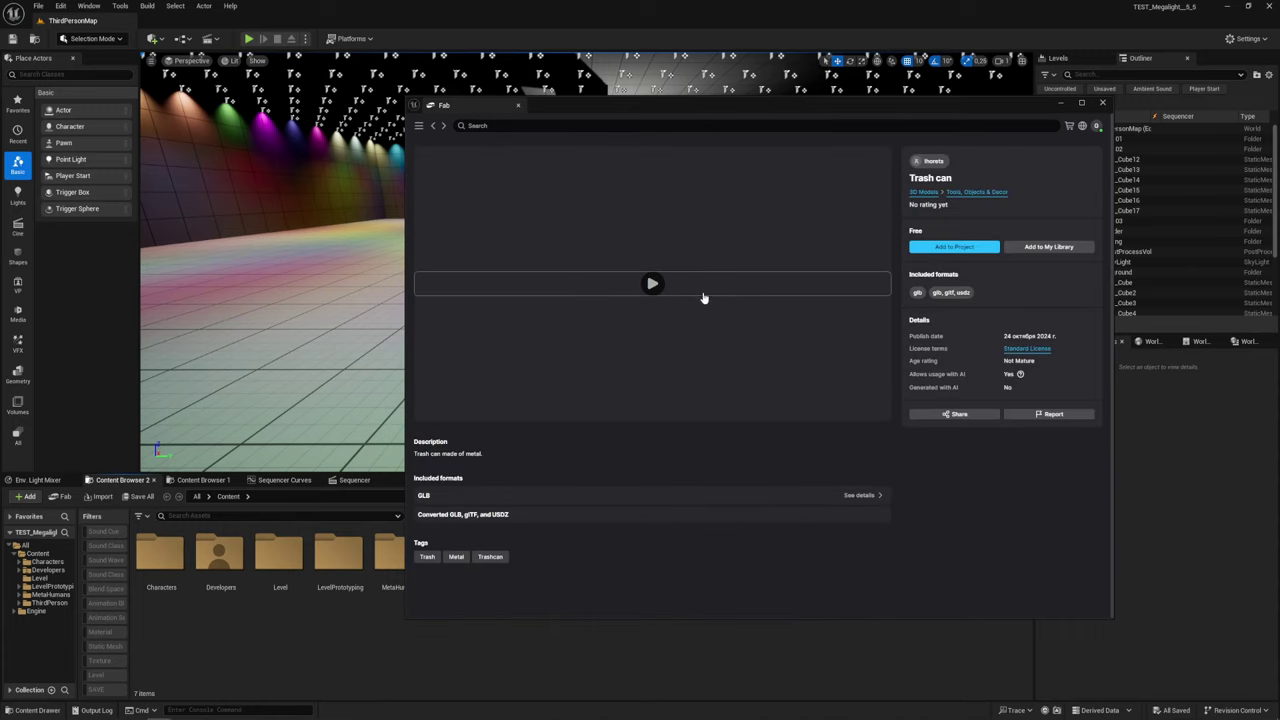
{"action": "left_click", "coordinate": [947, 250]}
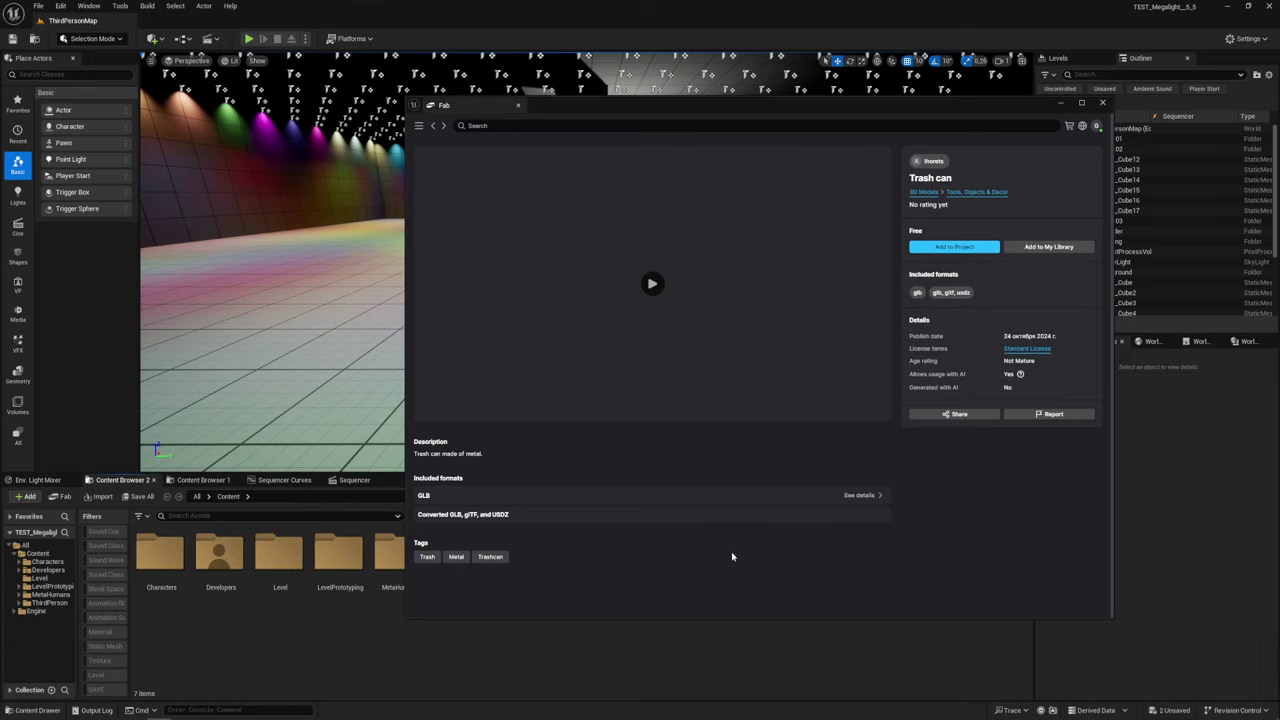
{"action": "mouse_move", "coordinate": [682, 104]}
{"action": "left_mouse_down"}
{"action": "mouse_move", "coordinate": [837, 68]}
{"action": "mouse_move", "coordinate": [803, 66]}
{"action": "left_mouse_up"}
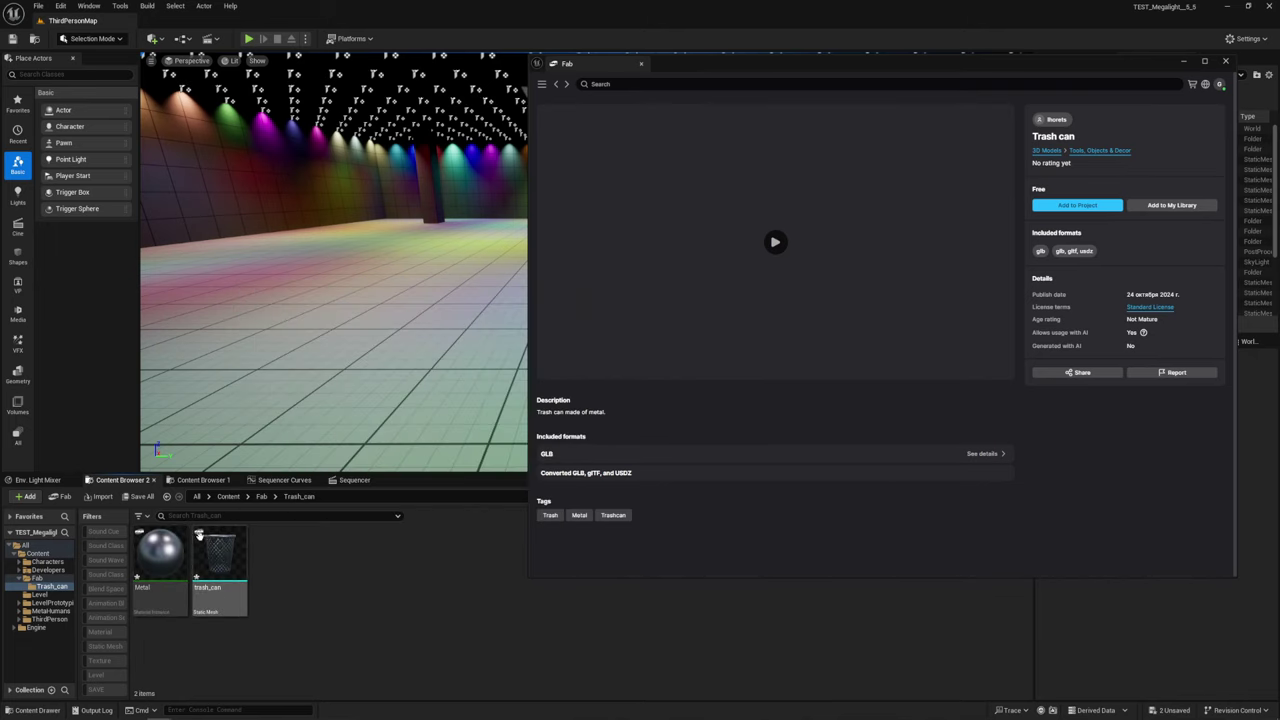
Drag the trash_can mesh onto the ThirdPersonMap floor and orbit the camera around it
{"action": "mouse_move", "coordinate": [218, 562]}
{"action": "scroll", "coordinate": [218, 562], "scroll_direction": "up", "scroll_amount": 3, "text": "ctrl"}
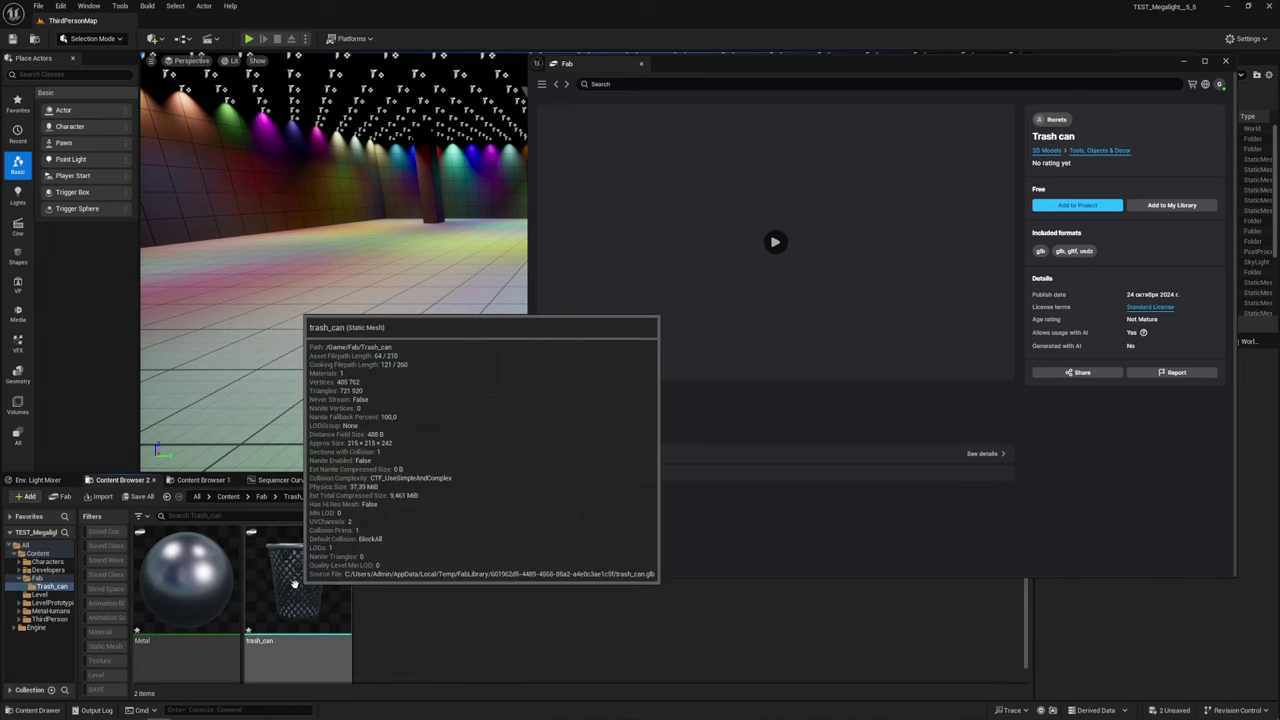
{"action": "left_click_drag", "start_coordinate": [297, 565], "coordinate": [435, 410]}
{"action": "right_click_drag", "start_coordinate": [435, 410], "coordinate": [447, 381]}
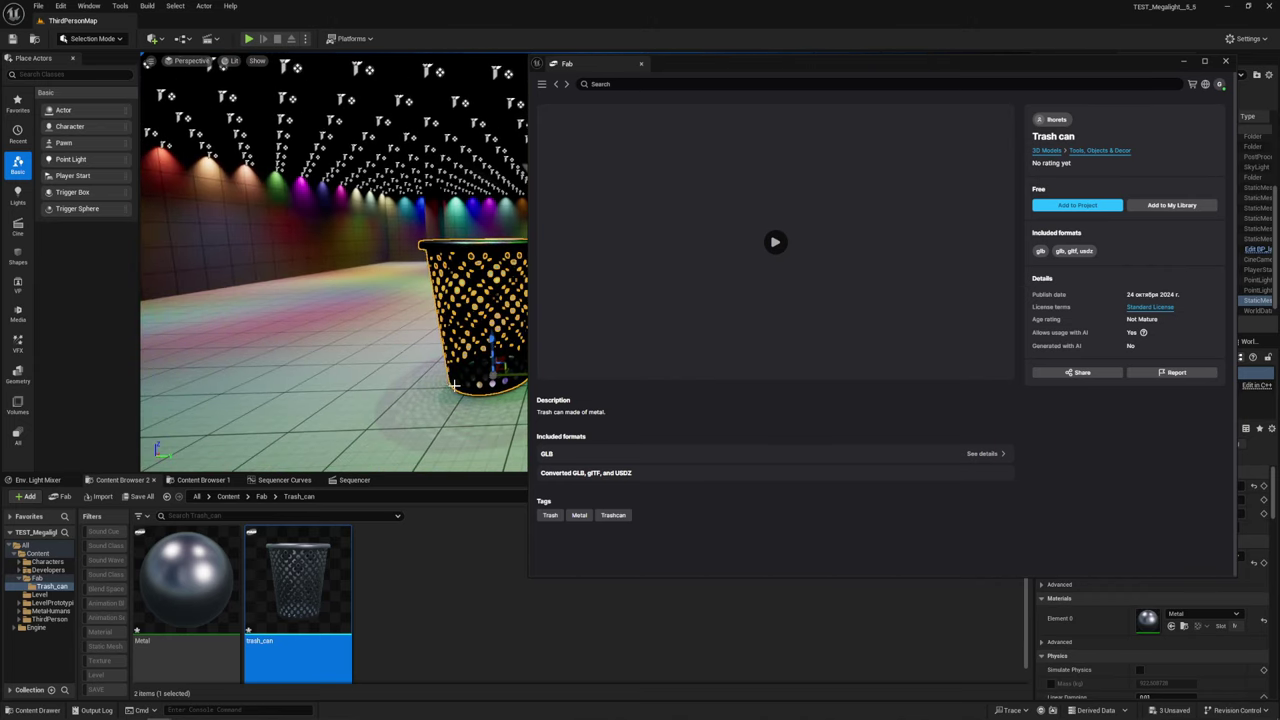
{"action": "mouse_move", "coordinate": [410, 384]}
{"action": "right_mouse_down"}
{"action": "mouse_move", "coordinate": [501, 310]}
{"action": "mouse_move", "coordinate": [186, 234]}
{"action": "mouse_move", "coordinate": [209, 229]}
{"action": "right_mouse_up"}
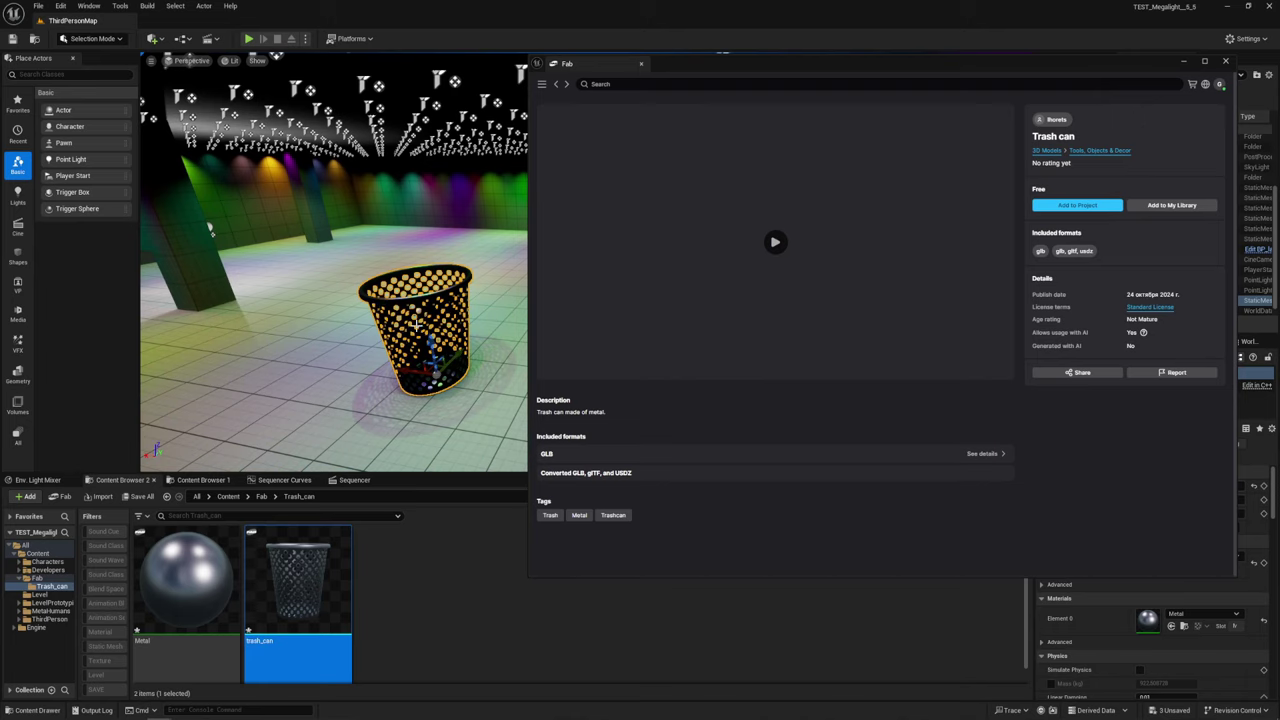
{"action": "mouse_move", "coordinate": [304, 565]}
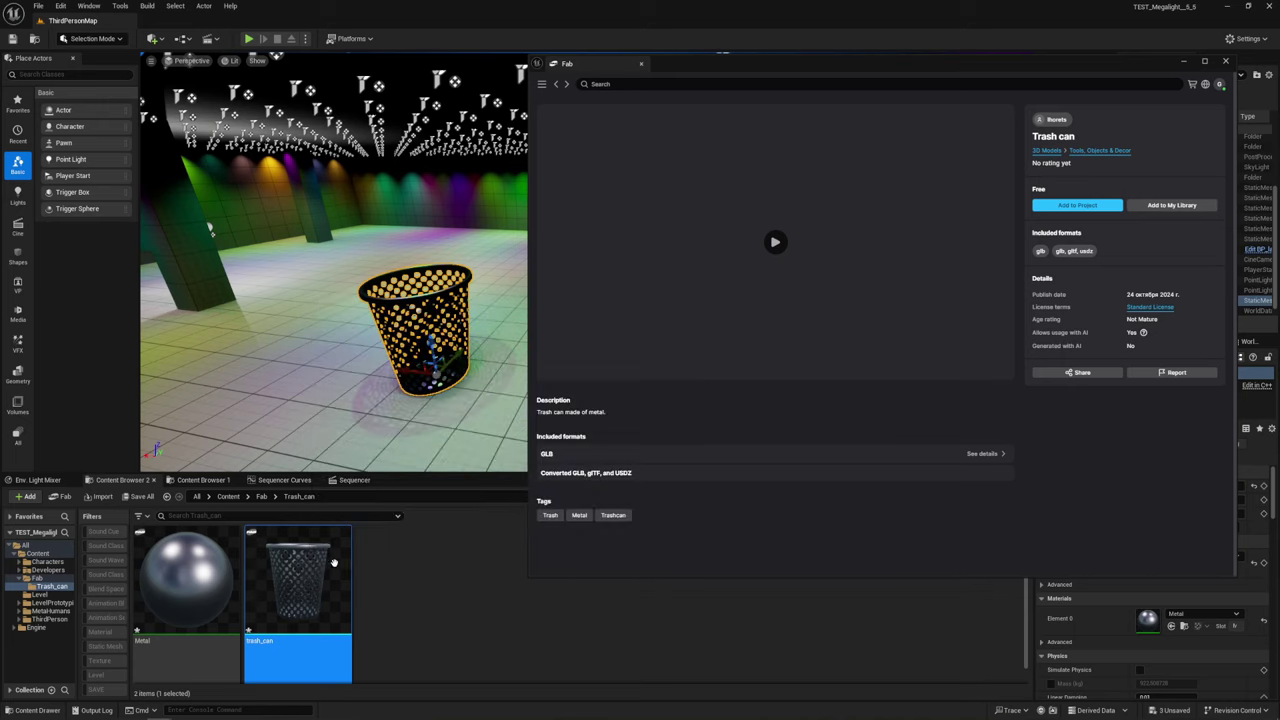
Open the trash can's Metal material to check its Parent, then return to ThirdPersonMap
{"action": "left_click", "coordinate": [215, 573]}
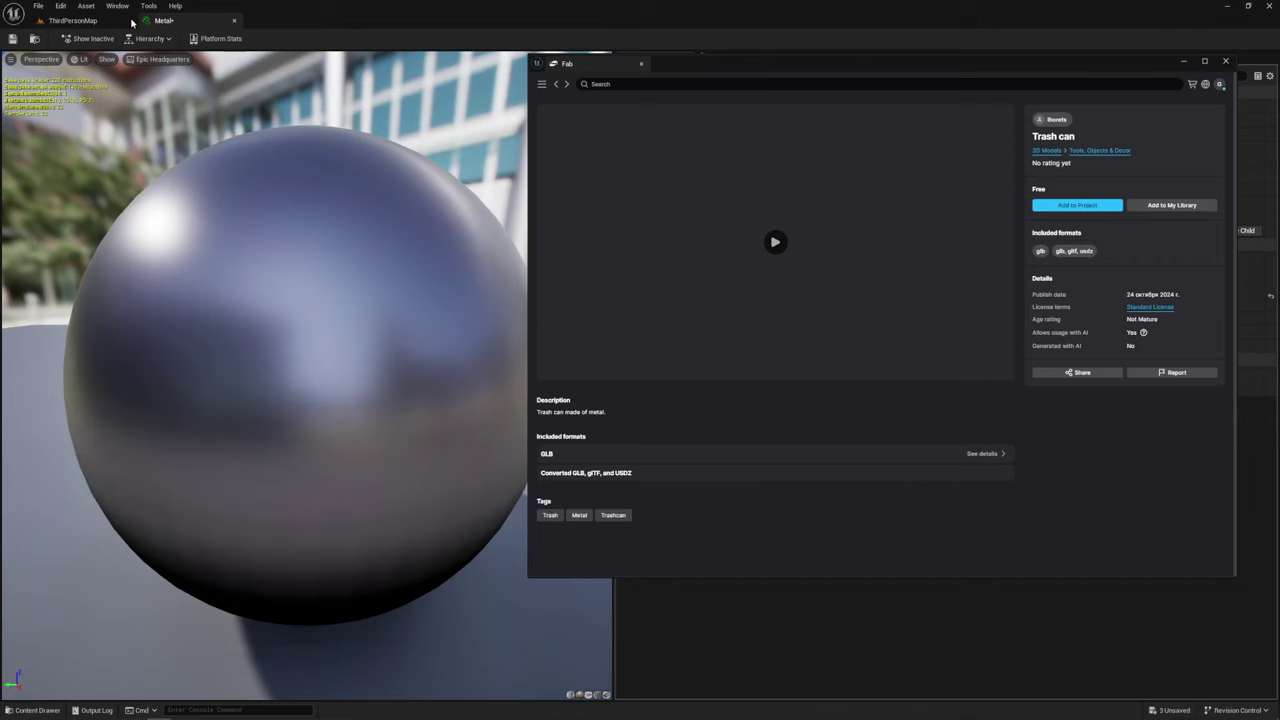
{"action": "left_click", "coordinate": [131, 21]}
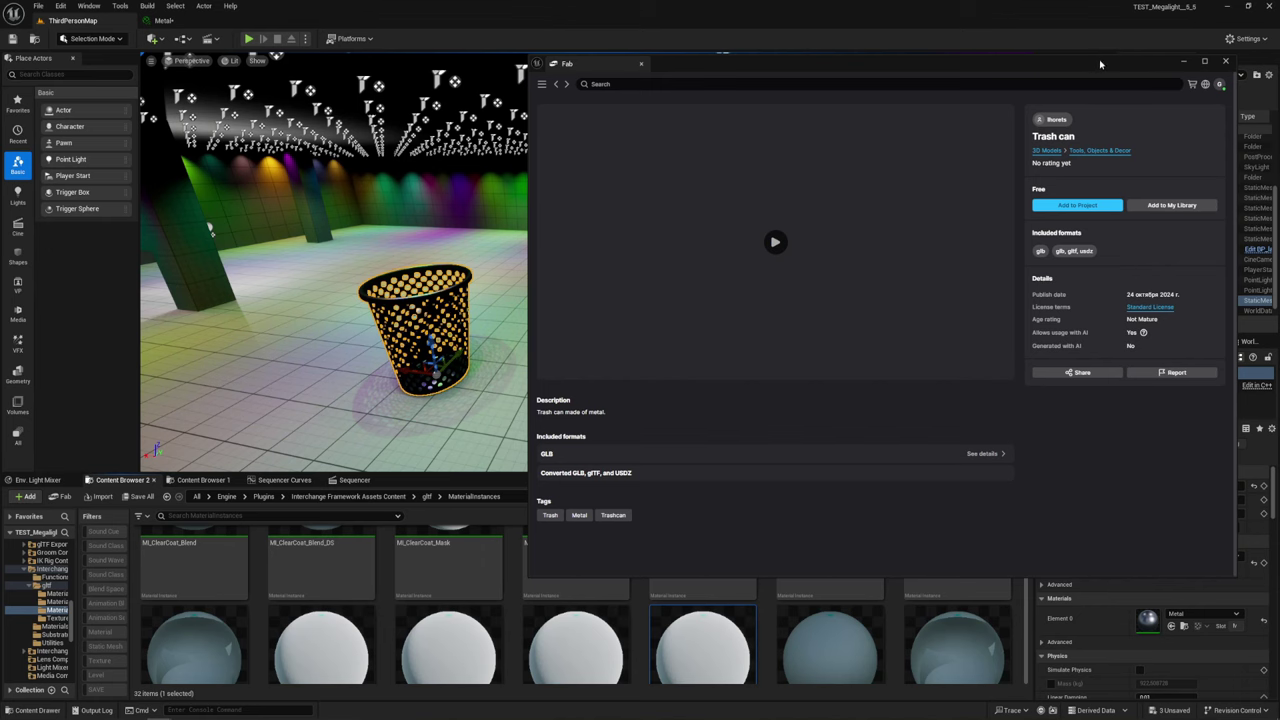
Dock the floating Fab window into the bottom panel and open the Lit view-mode dropdown
{"action": "left_click_drag", "start_coordinate": [1150, 64], "coordinate": [1020, 64]}
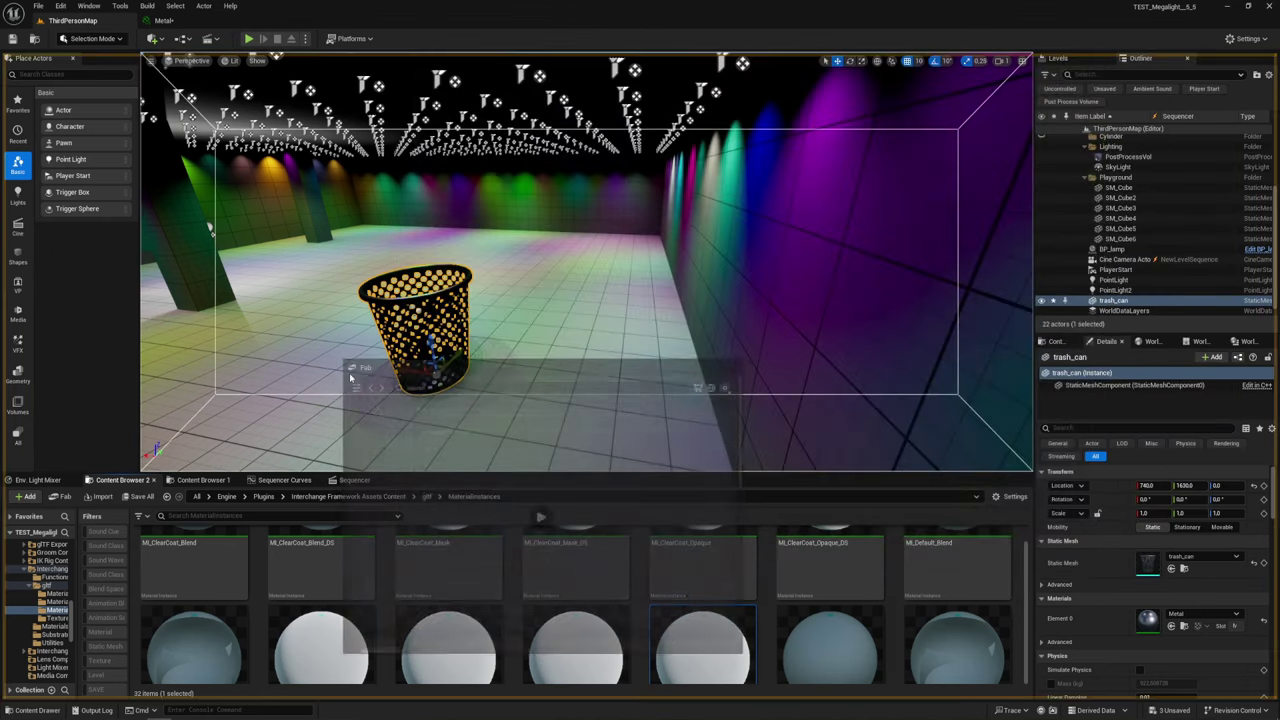
{"action": "left_click_drag", "start_coordinate": [437, 67], "coordinate": [425, 482]}
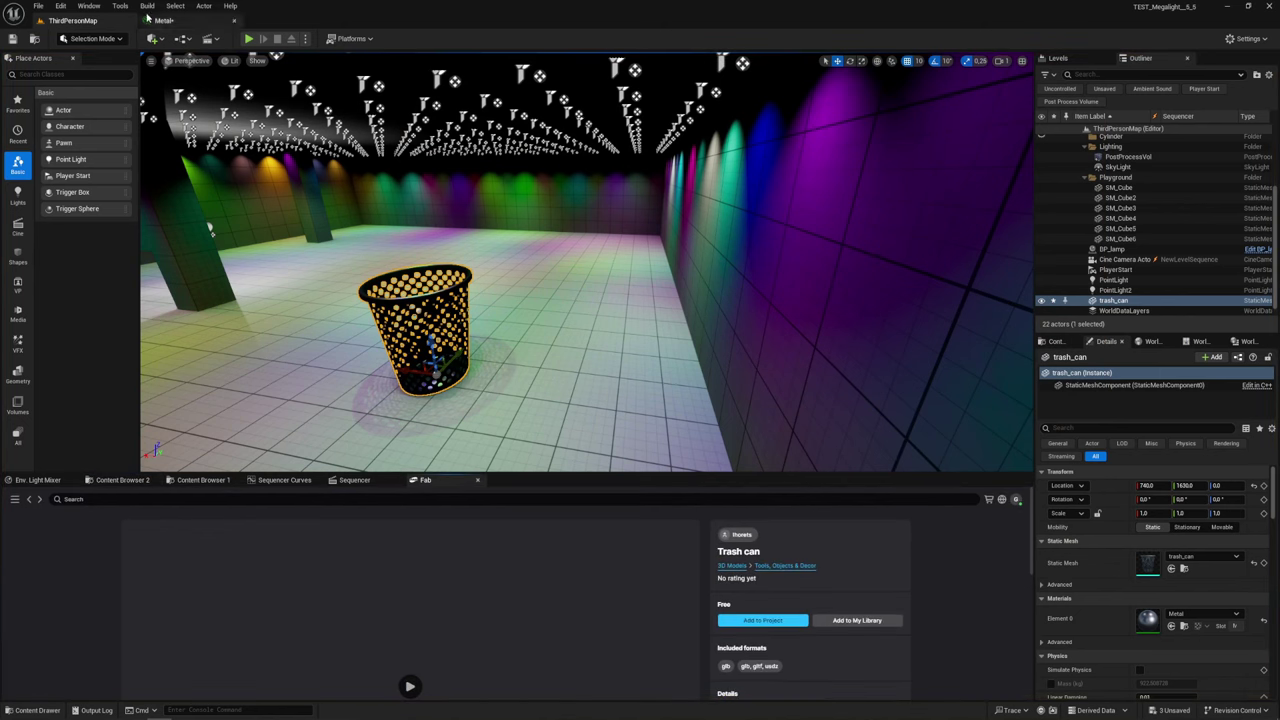
{"action": "left_click", "coordinate": [230, 60]}
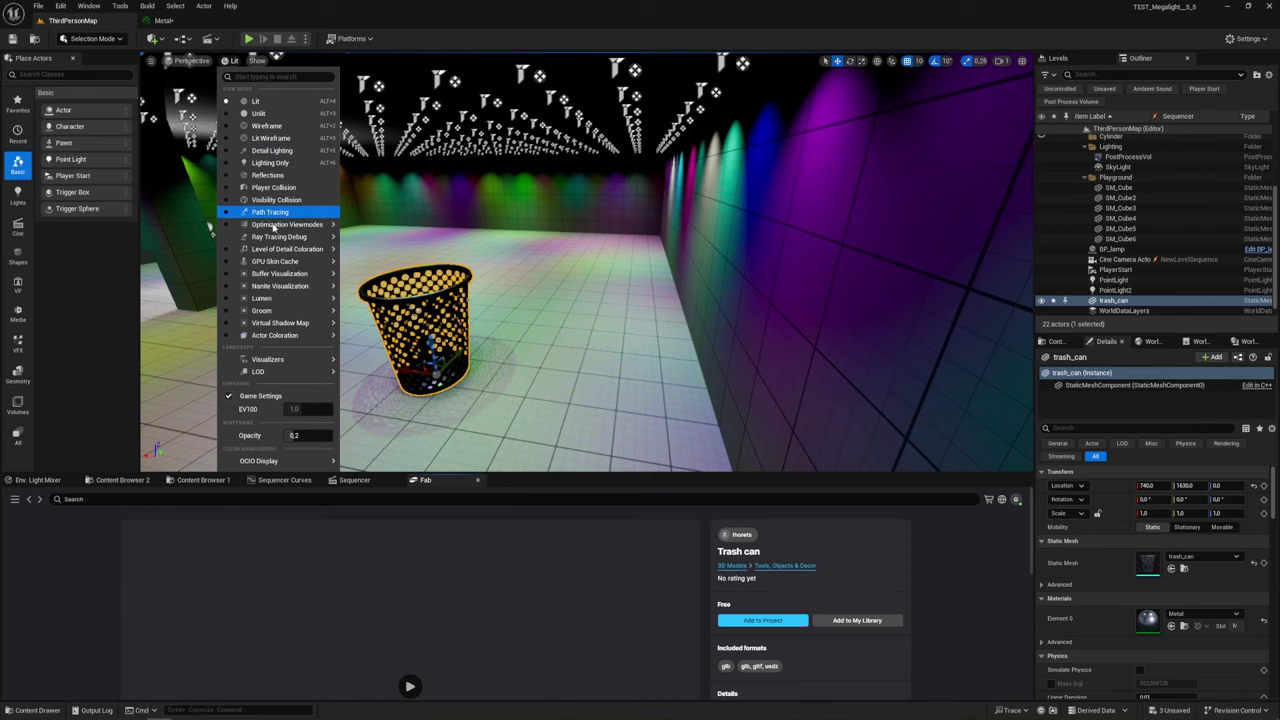
View the focused trash can in Shader Complexity mode, then switch the viewport back to Lit
{"action": "mouse_move", "coordinate": [290, 224]}
{"action": "left_click", "coordinate": [395, 284]}
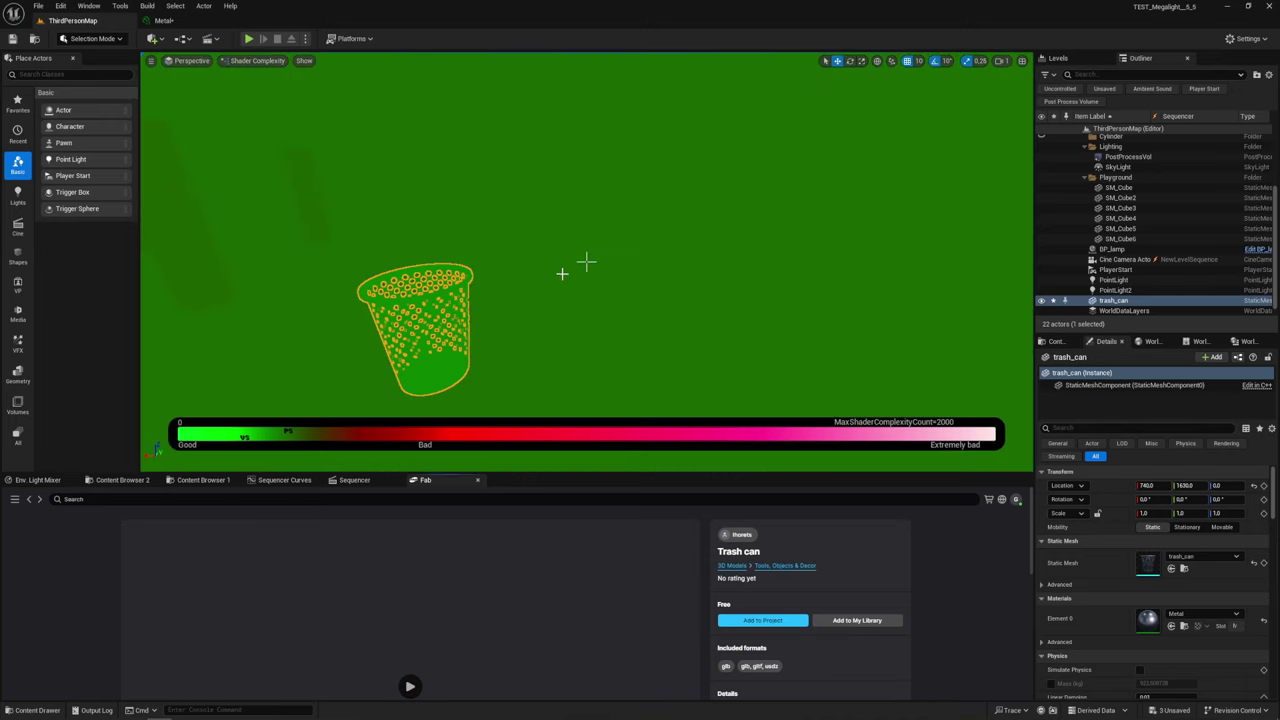
{"action": "key", "text": "f"}
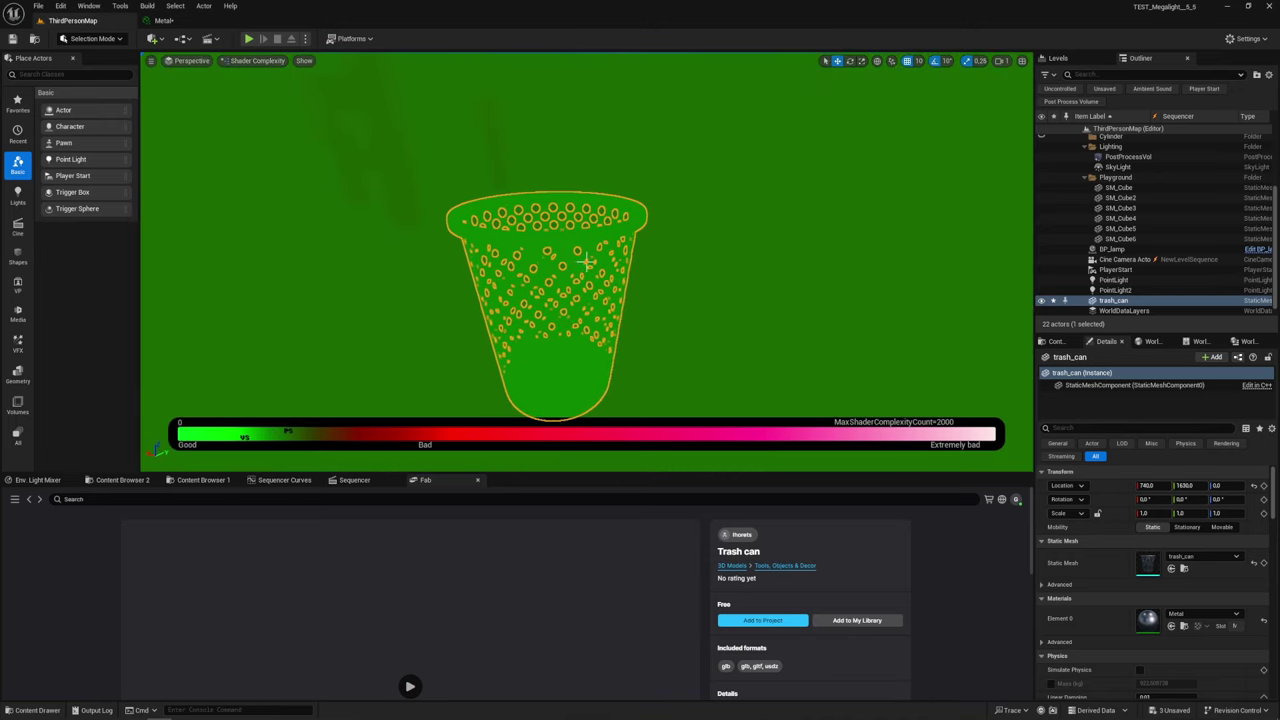
{"action": "scroll", "coordinate": [586, 262], "scroll_direction": "down", "scroll_amount": 3}
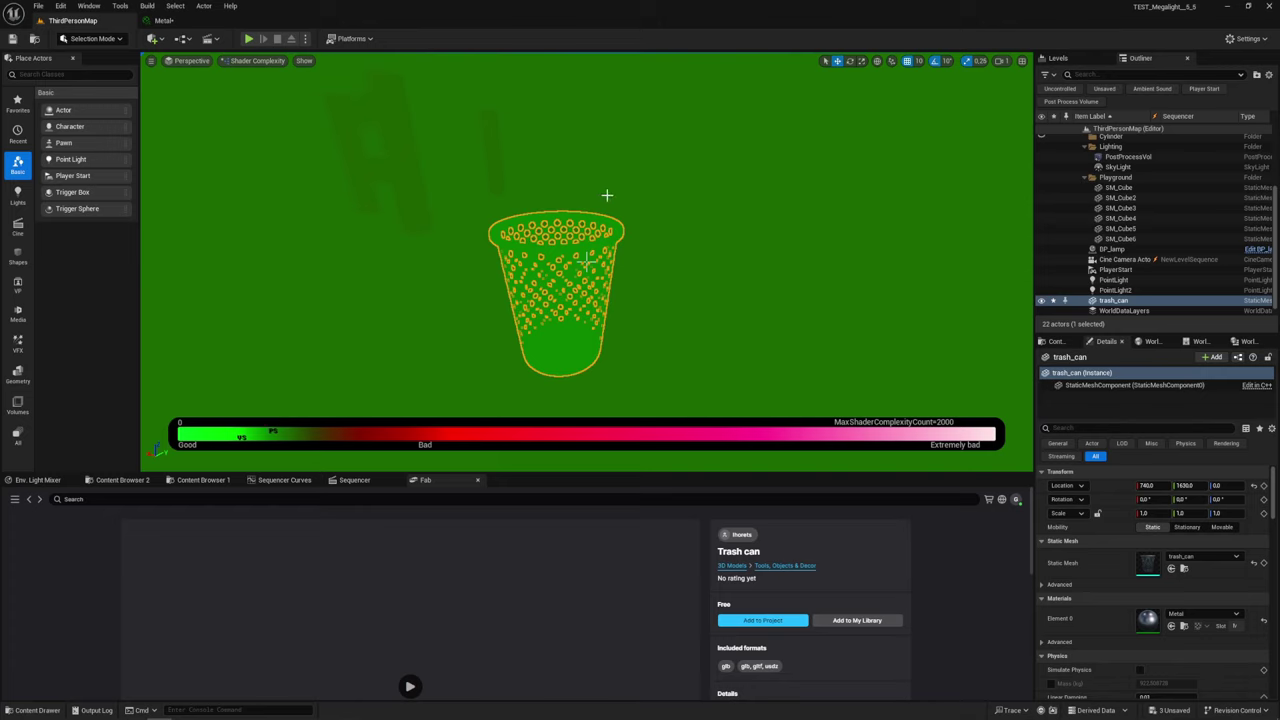
{"action": "mouse_move", "coordinate": [607, 195]}
{"action": "left_mouse_down"}
{"action": "mouse_move", "coordinate": [586, 262]}
{"action": "mouse_move", "coordinate": [600, 266]}
{"action": "left_mouse_up"}
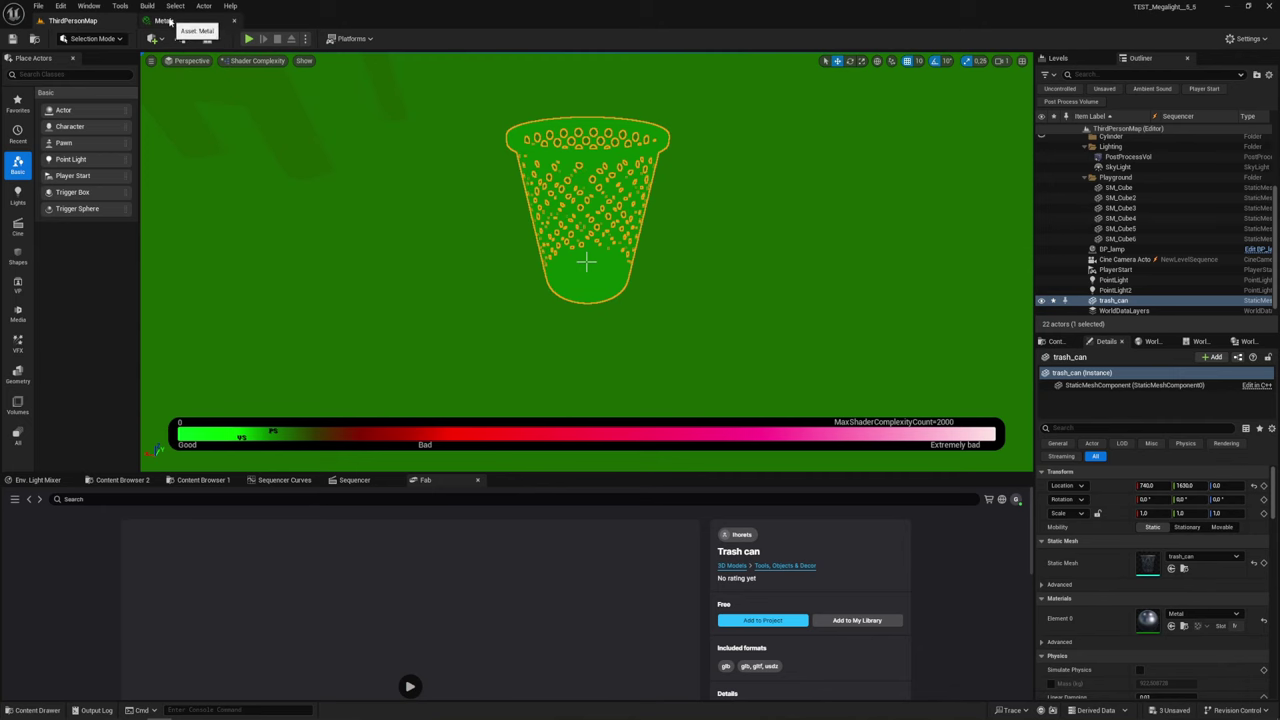
{"action": "left_click", "coordinate": [245, 61]}
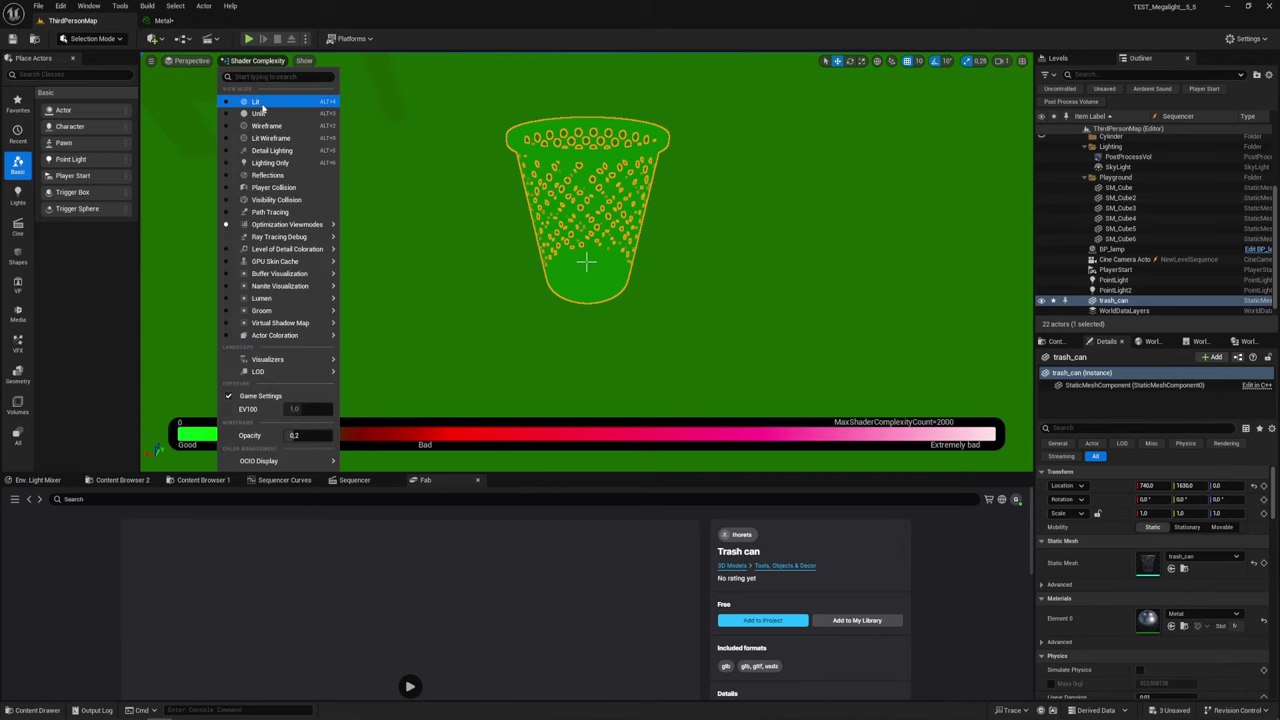
{"action": "left_click", "coordinate": [268, 96]}
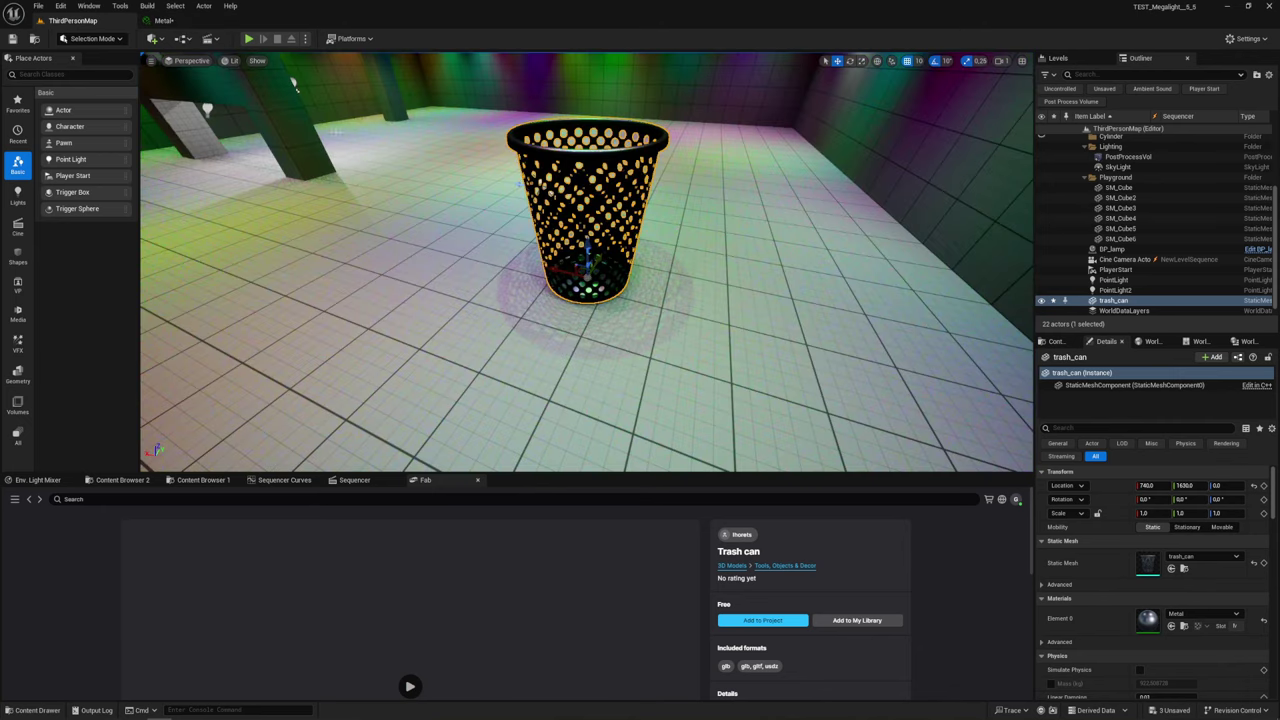
Show the project assets in the Content Browser and go up to the Engine folder
{"action": "left_click", "coordinate": [122, 480]}
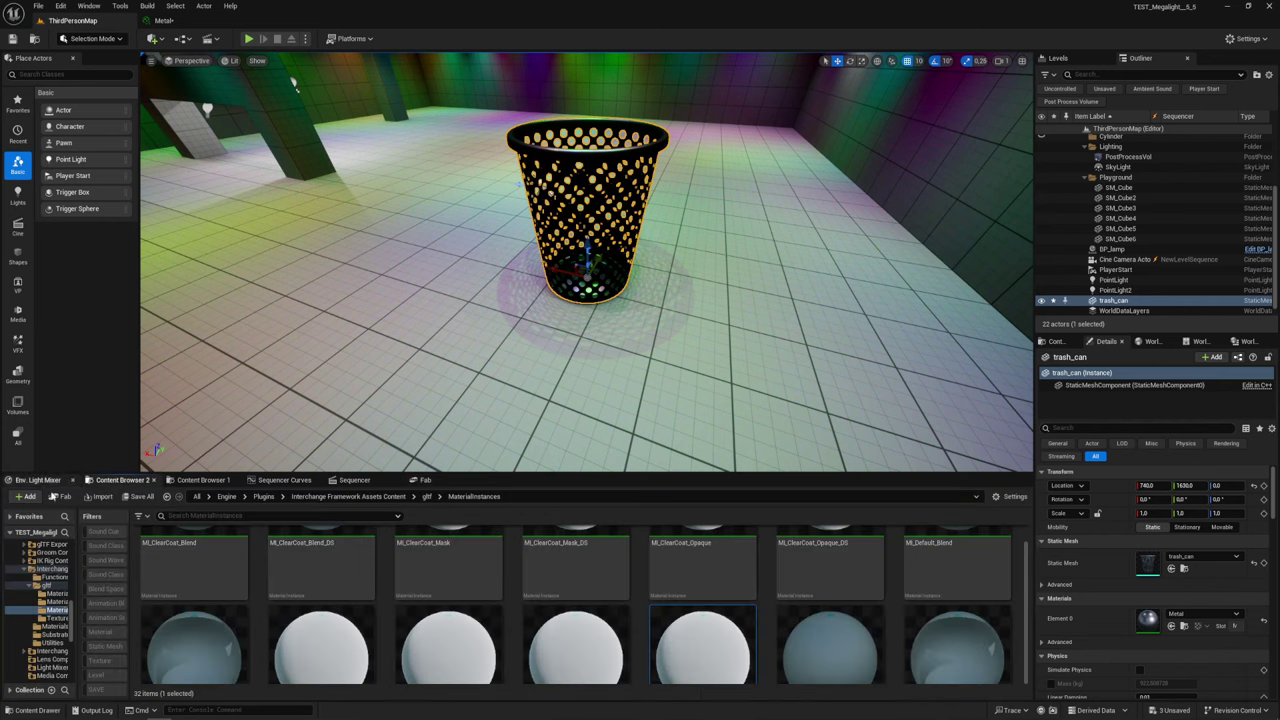
{"action": "left_click", "coordinate": [234, 498]}
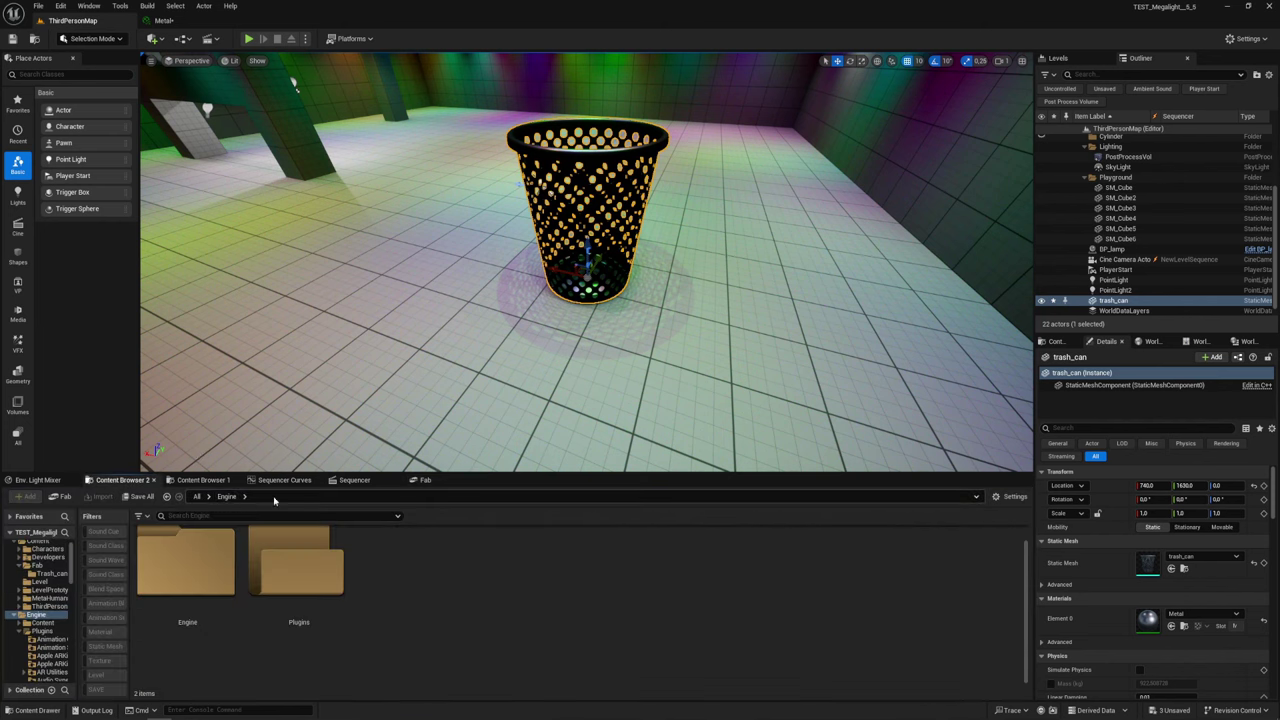
{"action": "right_click_drag", "start_coordinate": [728, 310], "coordinate": [728, 310]}
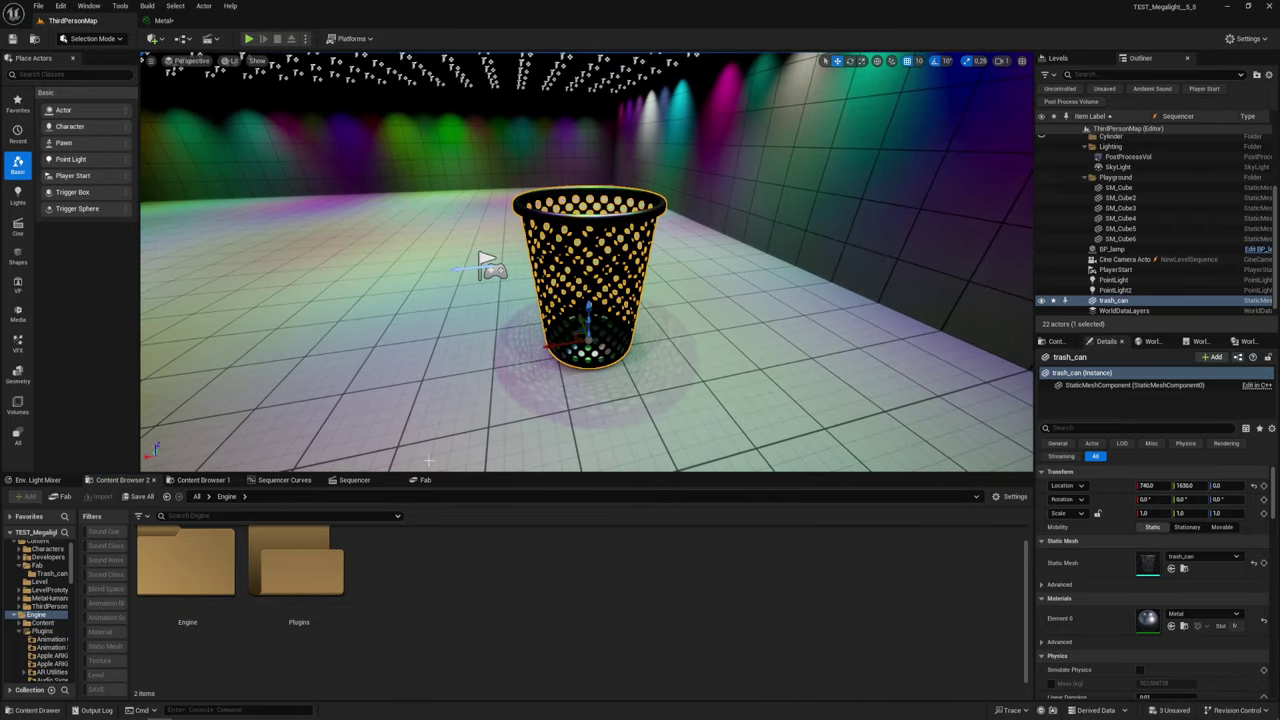
Return to Fab's 3D Models listing and open the Wooden Table asset page
{"action": "left_click", "coordinate": [425, 480]}
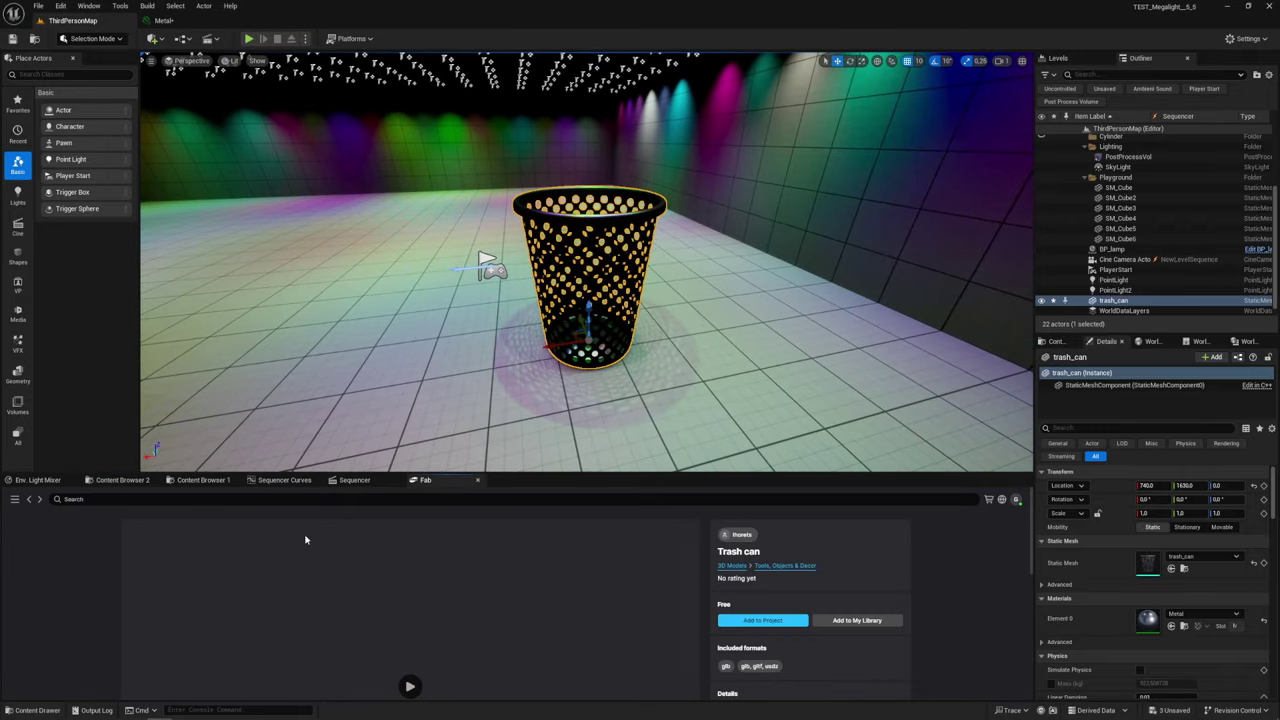
{"action": "left_click", "coordinate": [30, 500]}
{"action": "scroll", "coordinate": [615, 625], "scroll_direction": "down", "scroll_amount": 2}
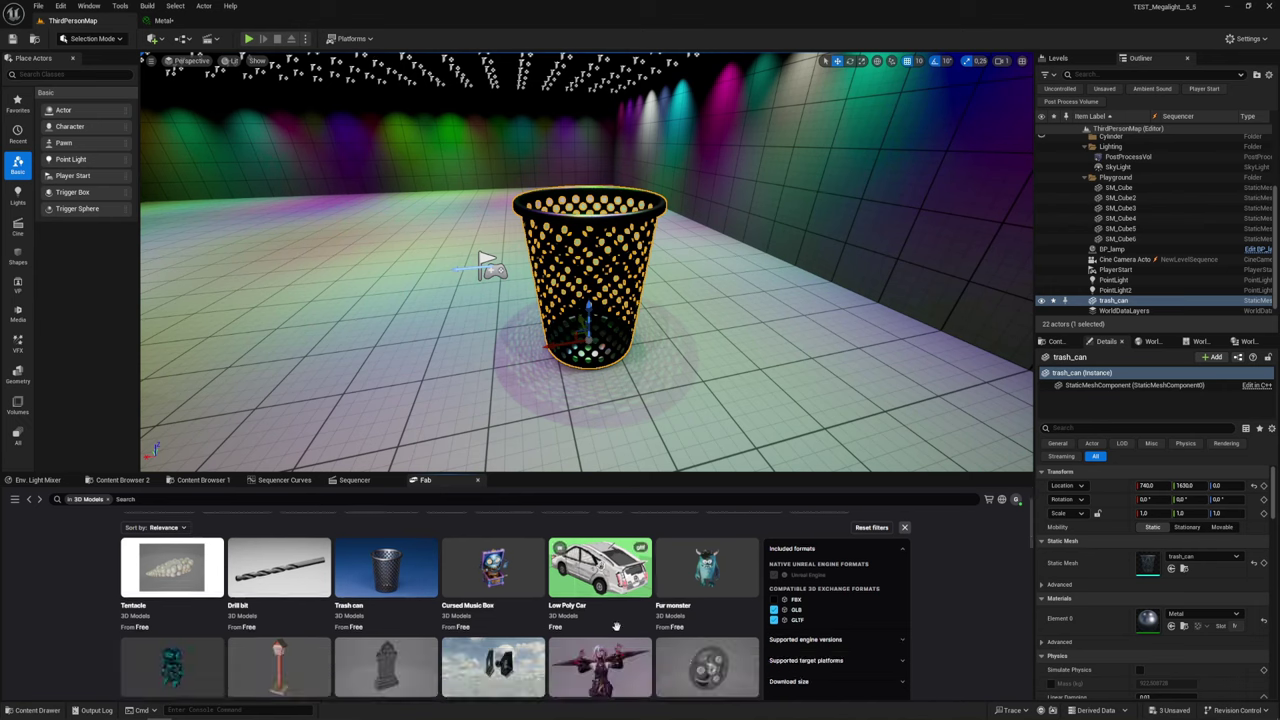
{"action": "scroll", "coordinate": [615, 625], "scroll_direction": "down", "scroll_amount": 3}
{"action": "scroll", "coordinate": [615, 625], "scroll_direction": "down", "scroll_amount": 3}
{"action": "scroll", "coordinate": [463, 592], "scroll_direction": "down", "scroll_amount": 3}
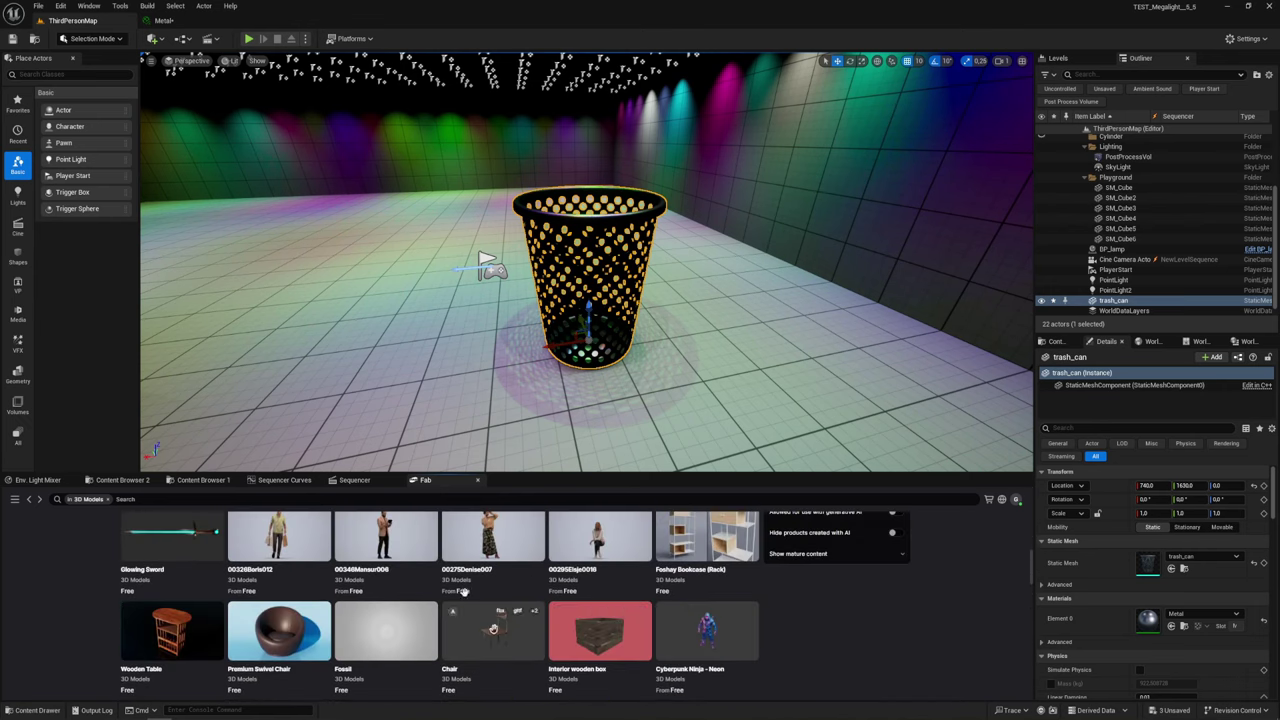
{"action": "scroll", "coordinate": [668, 572], "scroll_direction": "down", "scroll_amount": 3}
{"action": "scroll", "coordinate": [691, 575], "scroll_direction": "up", "scroll_amount": 1}
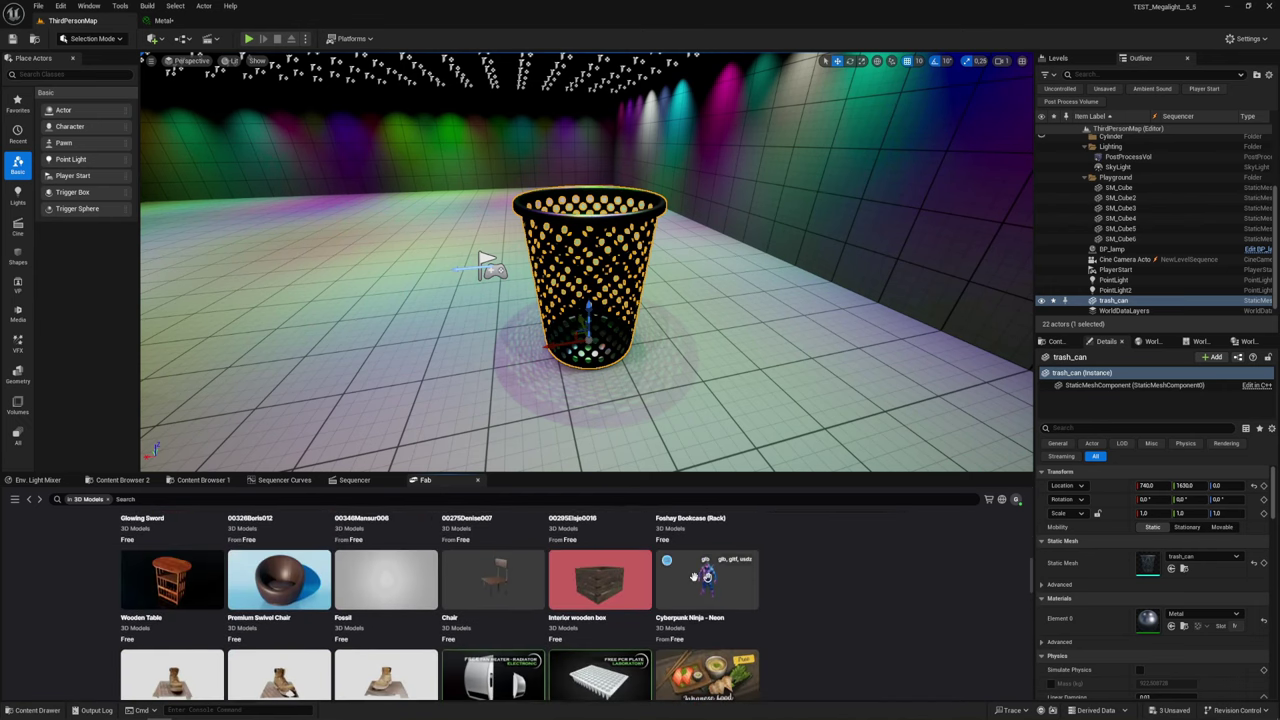
{"action": "left_click", "coordinate": [171, 588]}
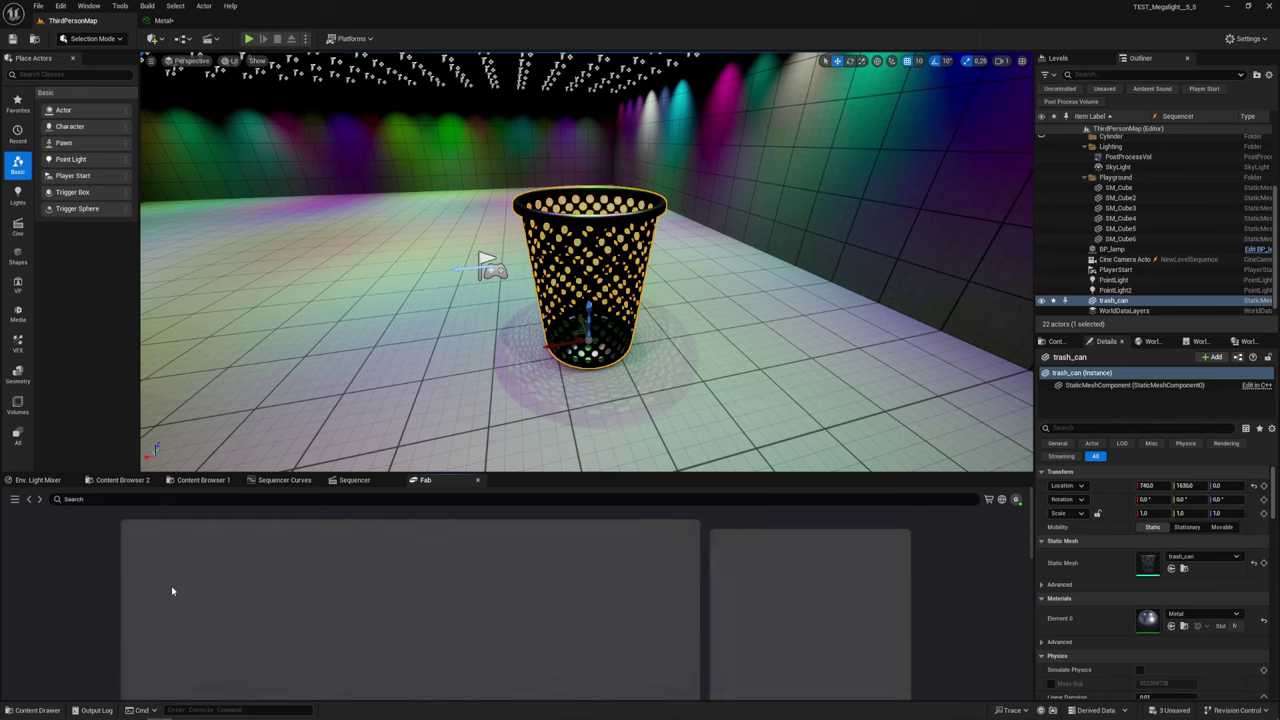
Add the Wooden Table to the project, place wooden_table near the trash can, and start Play
{"action": "left_click", "coordinate": [789, 621]}
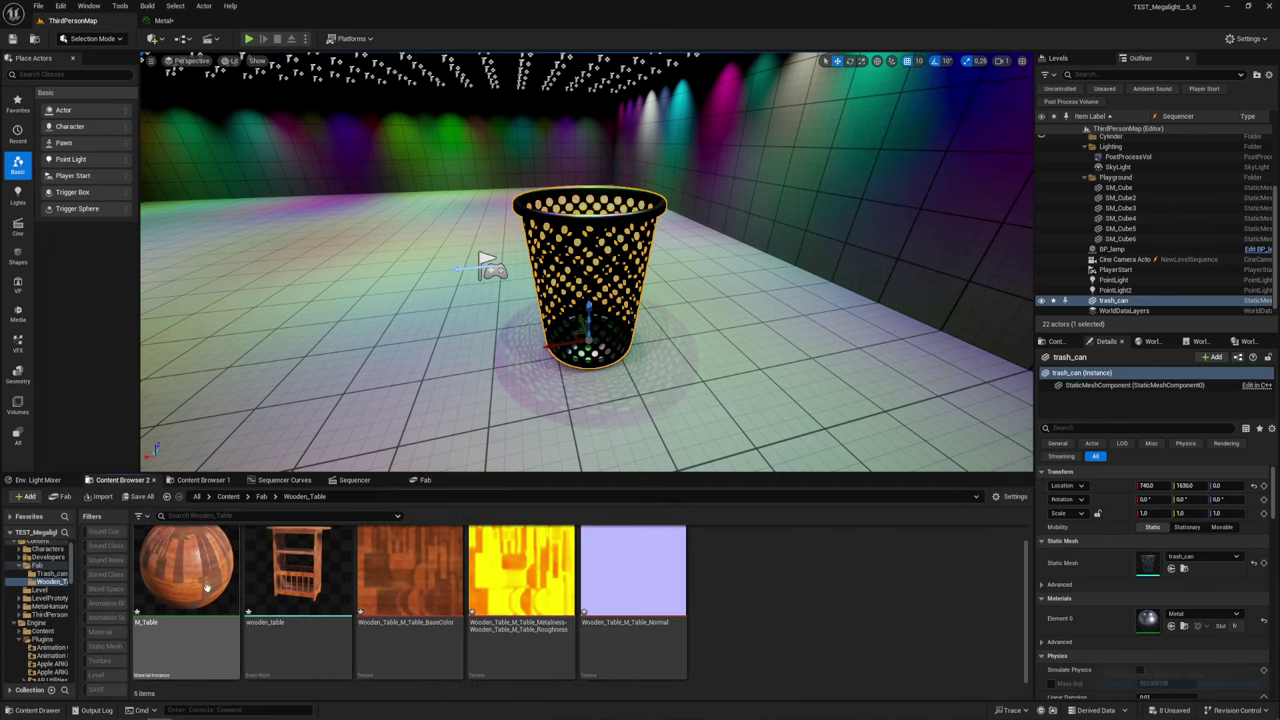
{"action": "mouse_move", "coordinate": [300, 575]}
{"action": "left_mouse_down"}
{"action": "mouse_move", "coordinate": [366, 340]}
{"action": "mouse_move", "coordinate": [297, 58]}
{"action": "left_mouse_up"}
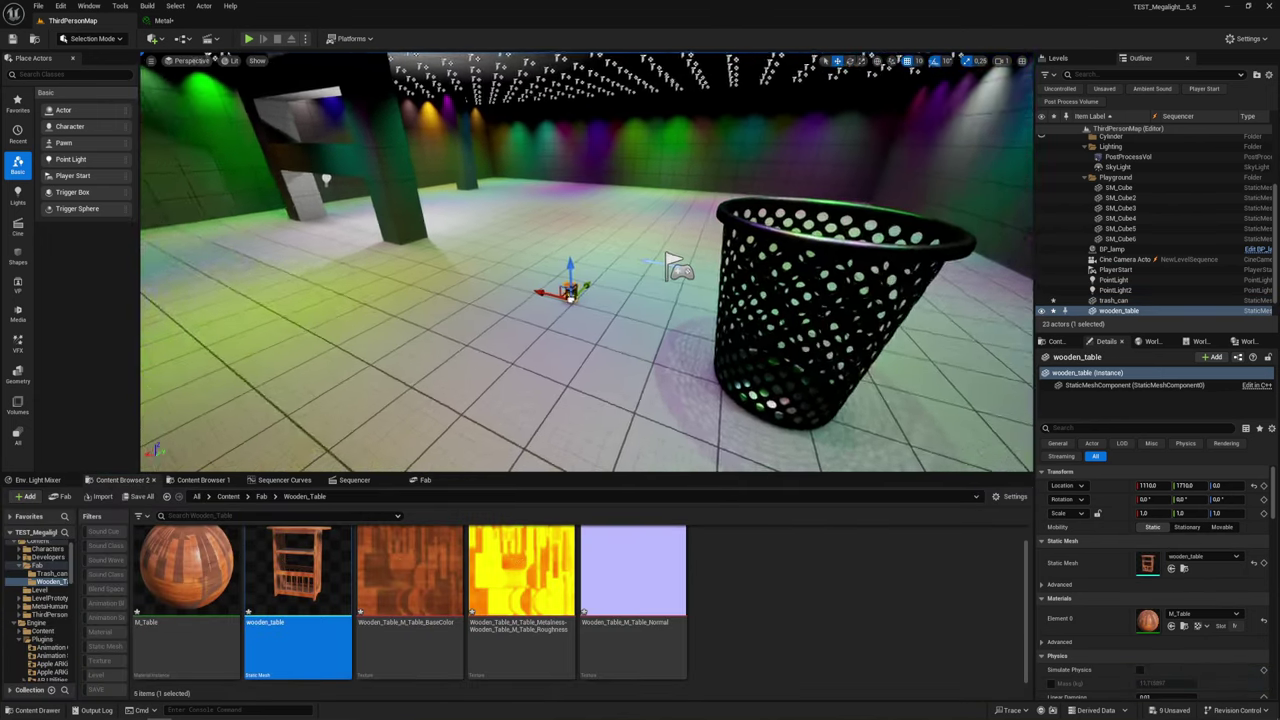
{"action": "right_click_drag", "start_coordinate": [297, 58], "coordinate": [500, 260]}
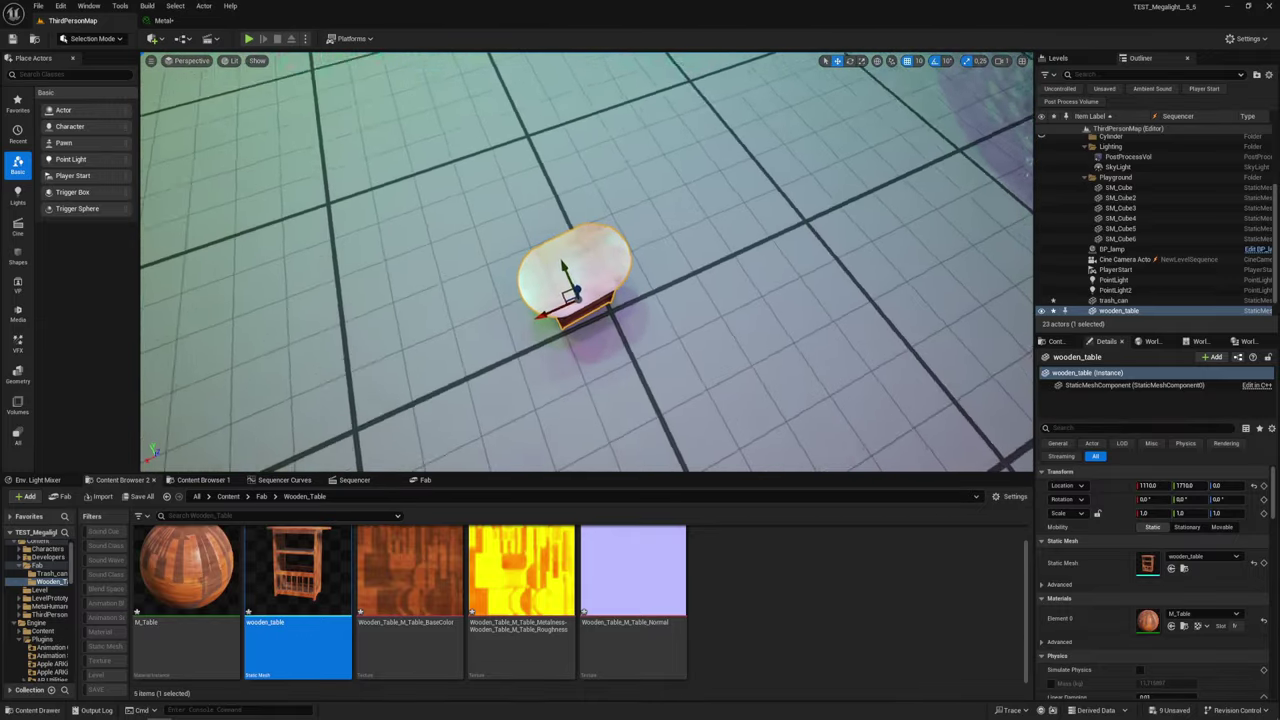
{"action": "right_click_drag", "start_coordinate": [500, 260], "coordinate": [668, 268]}
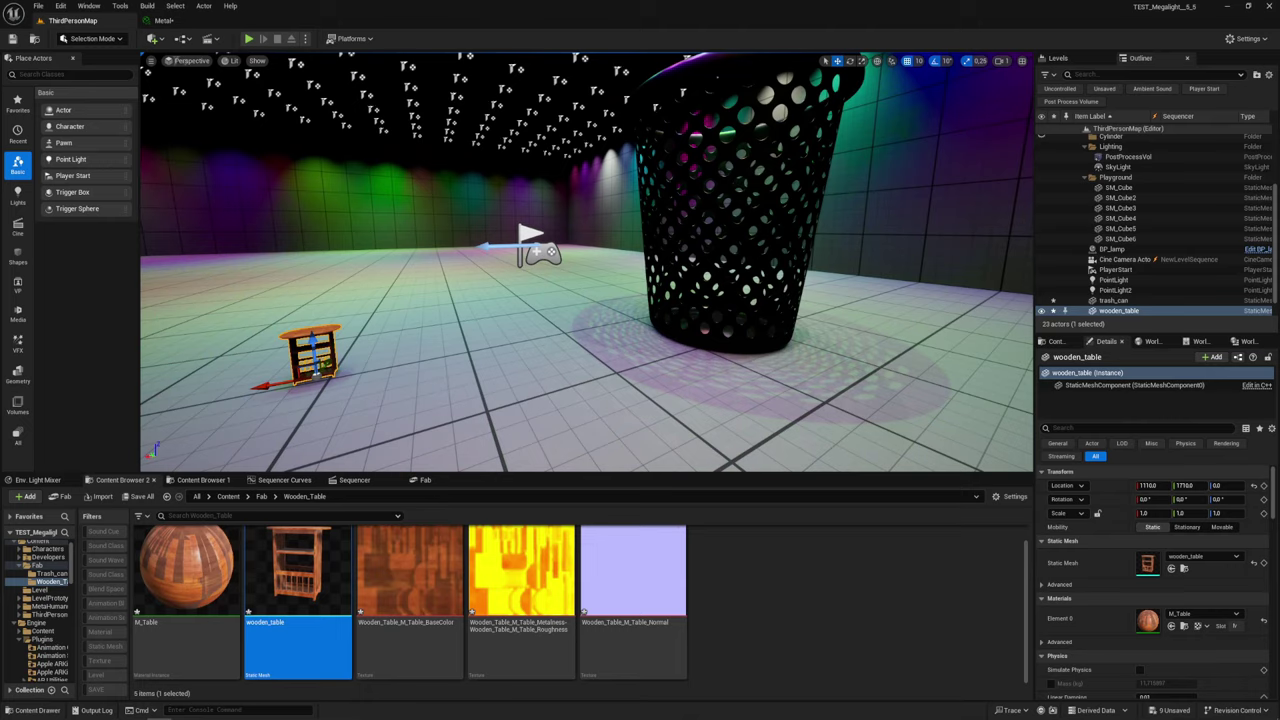
{"action": "right_click_drag", "start_coordinate": [529, 116], "coordinate": [455, 108]}
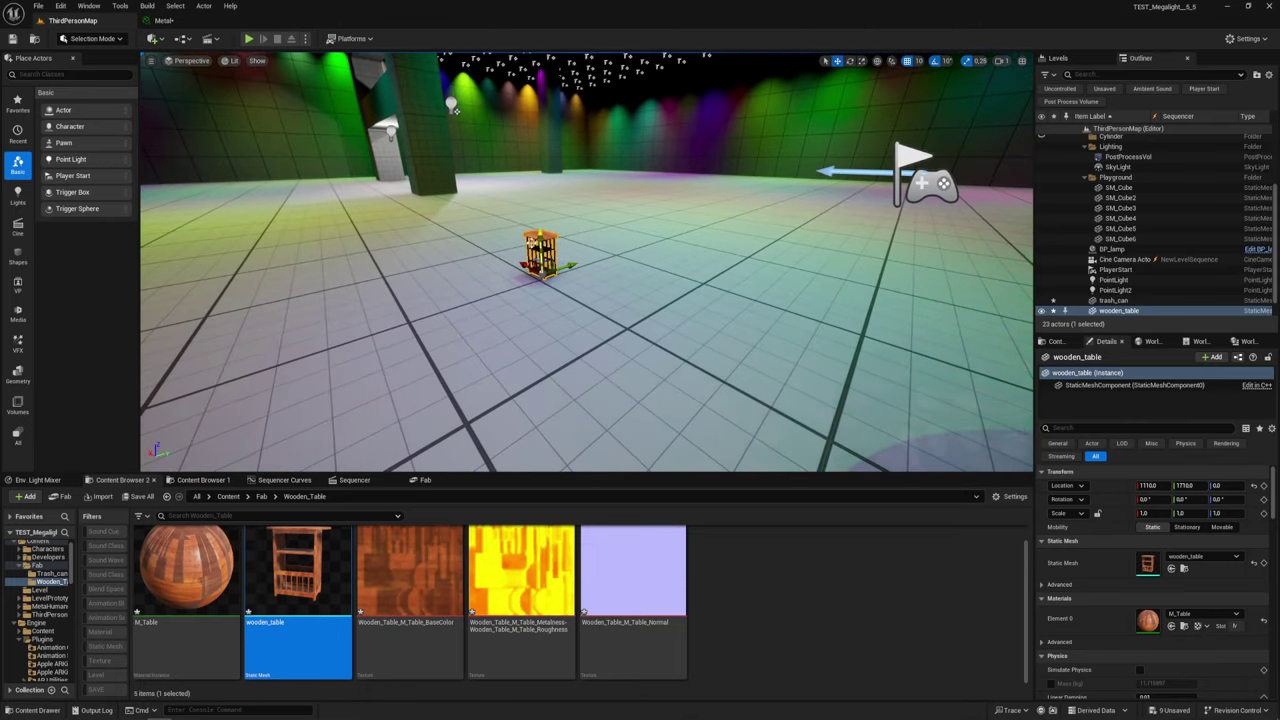
{"action": "left_click", "coordinate": [248, 39]}
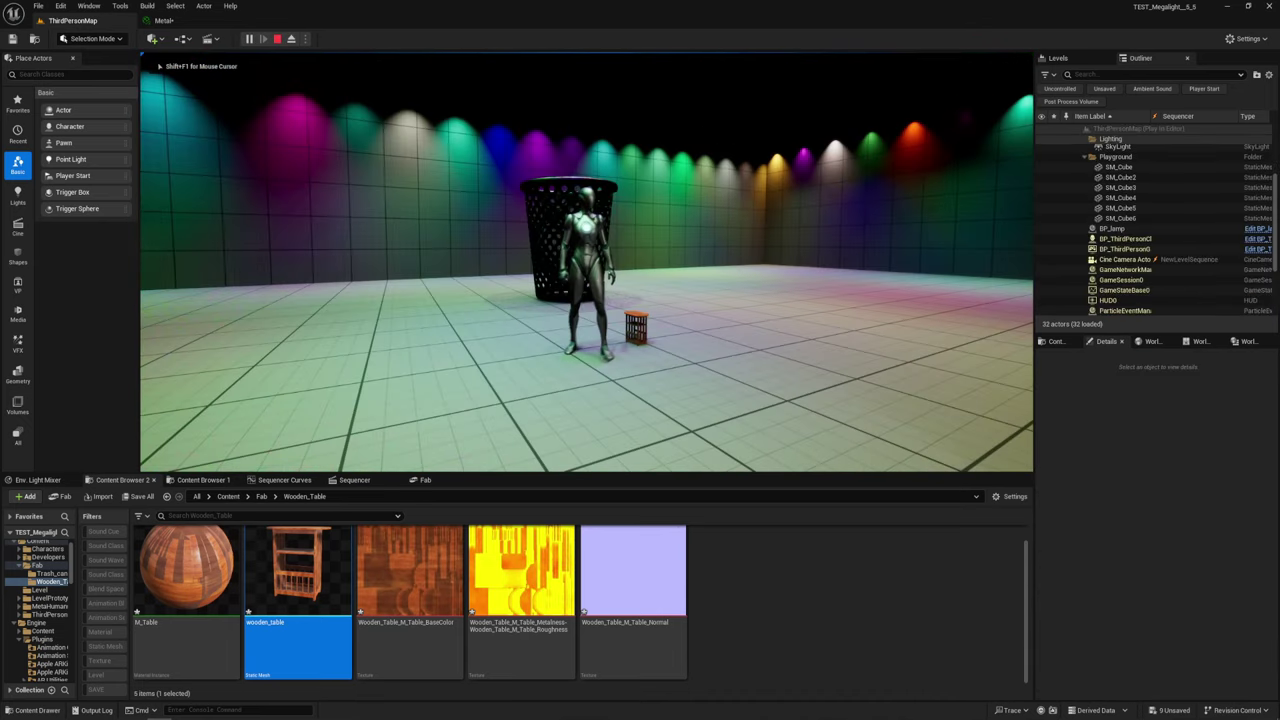
Walk the character past the trash can and table, then end the Play session
{"action": "key", "text": "w"}
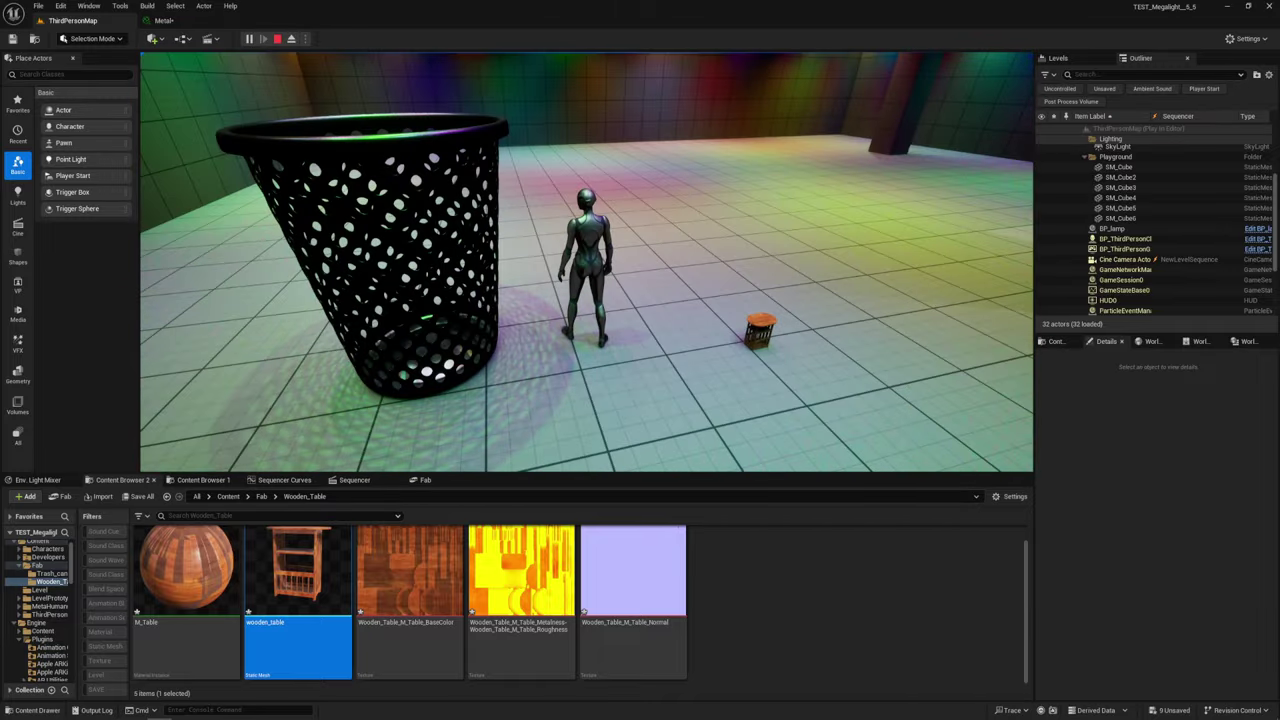
{"action": "key", "text": "s"}
{"action": "key", "text": "Escape"}
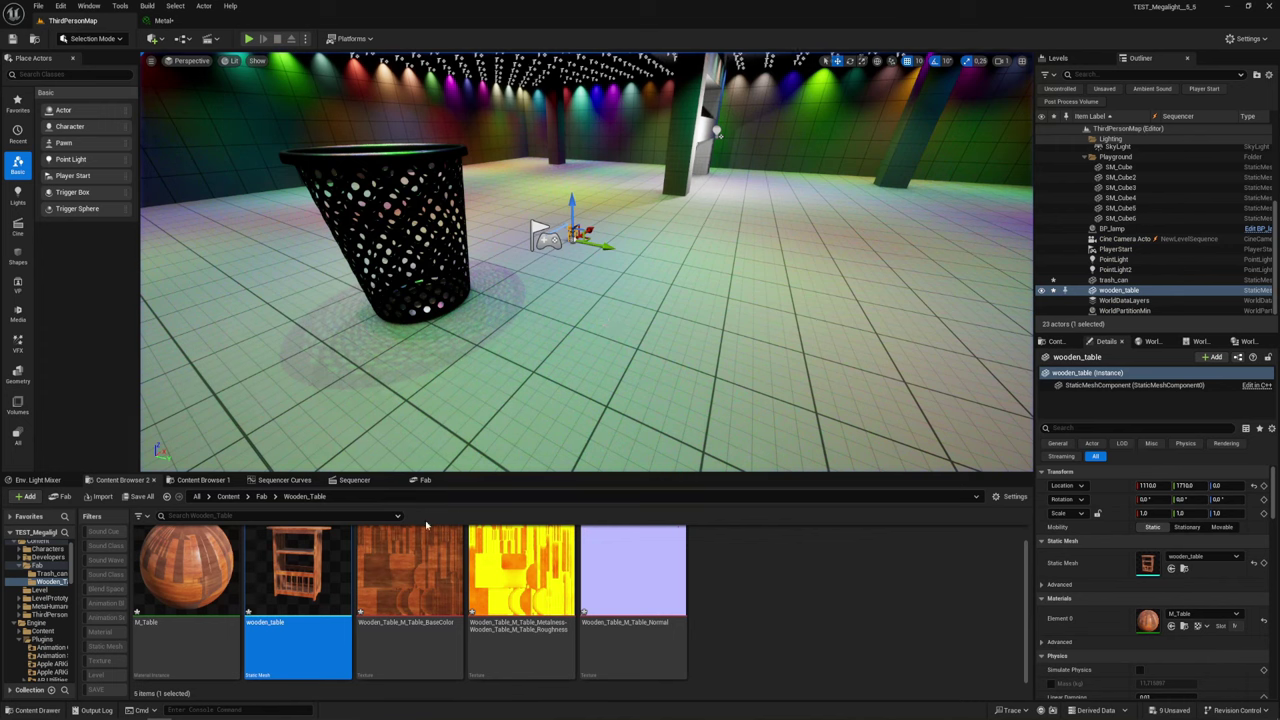
Inspect the M_Table material, then select wooden_table in ThirdPersonMap and scale it to 4.75
{"action": "double_click", "coordinate": [178, 545]}
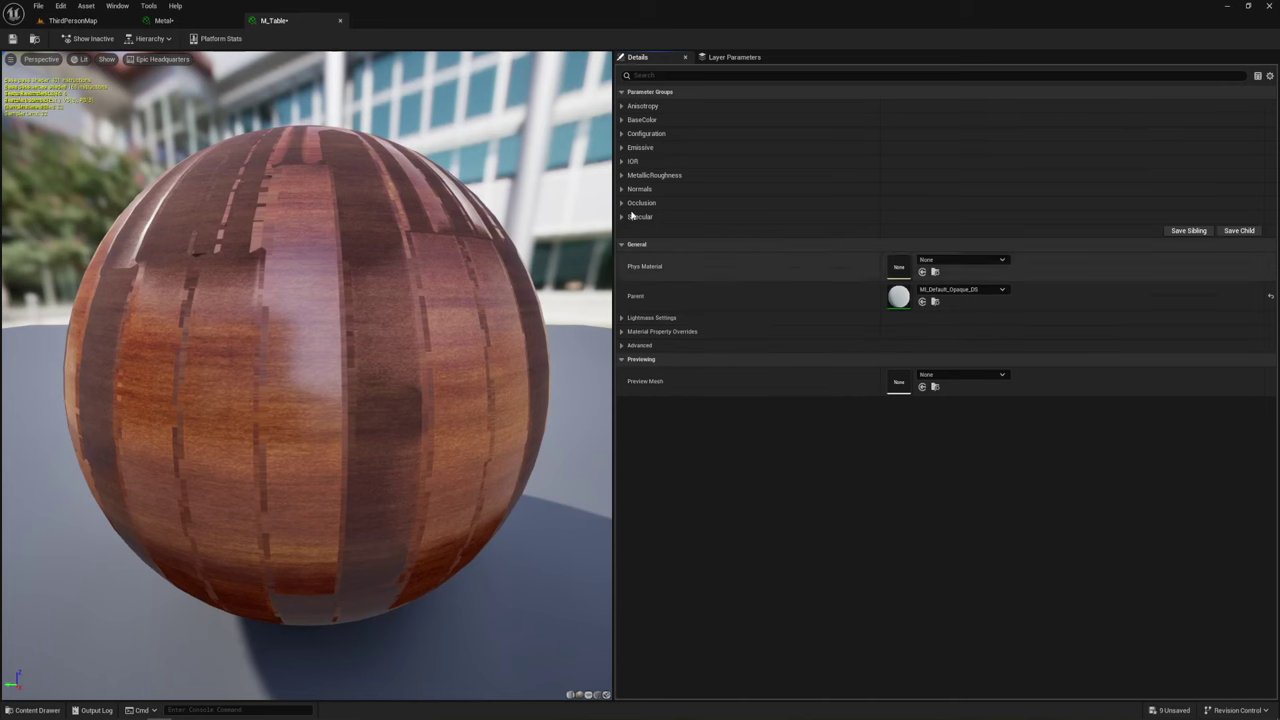
{"action": "left_click", "coordinate": [72, 20]}
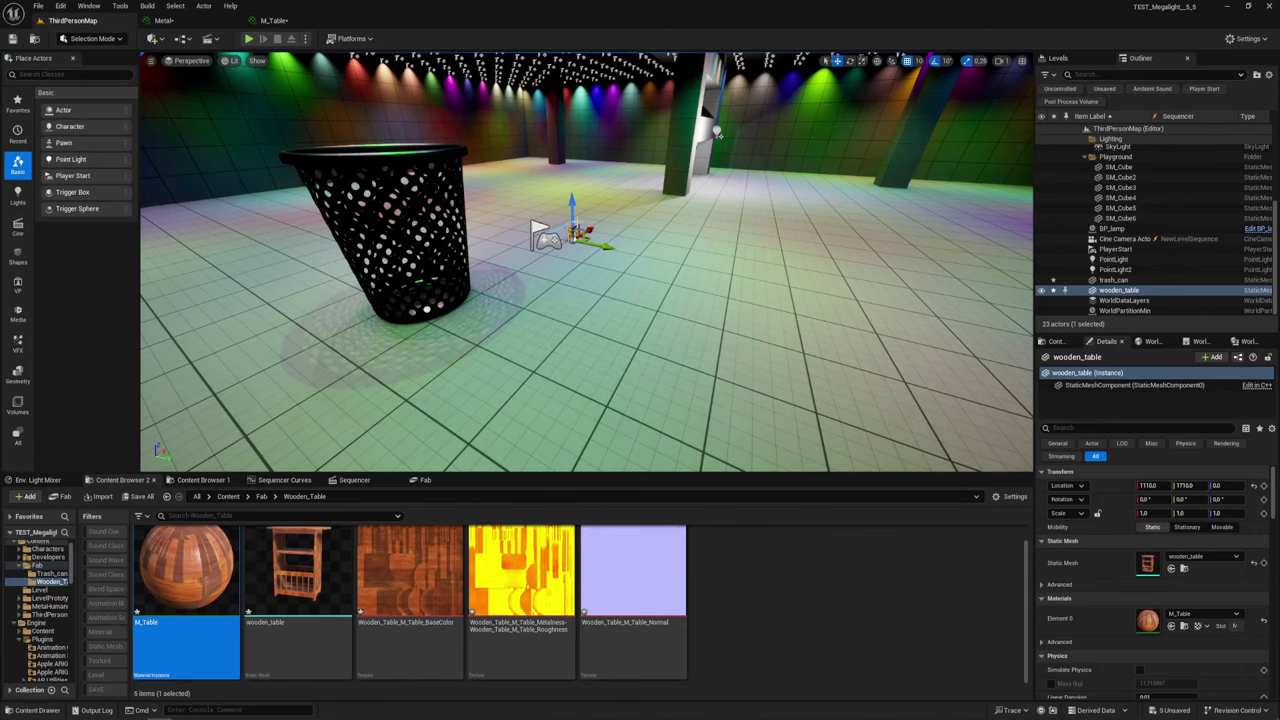
{"action": "left_click", "coordinate": [1118, 166]}
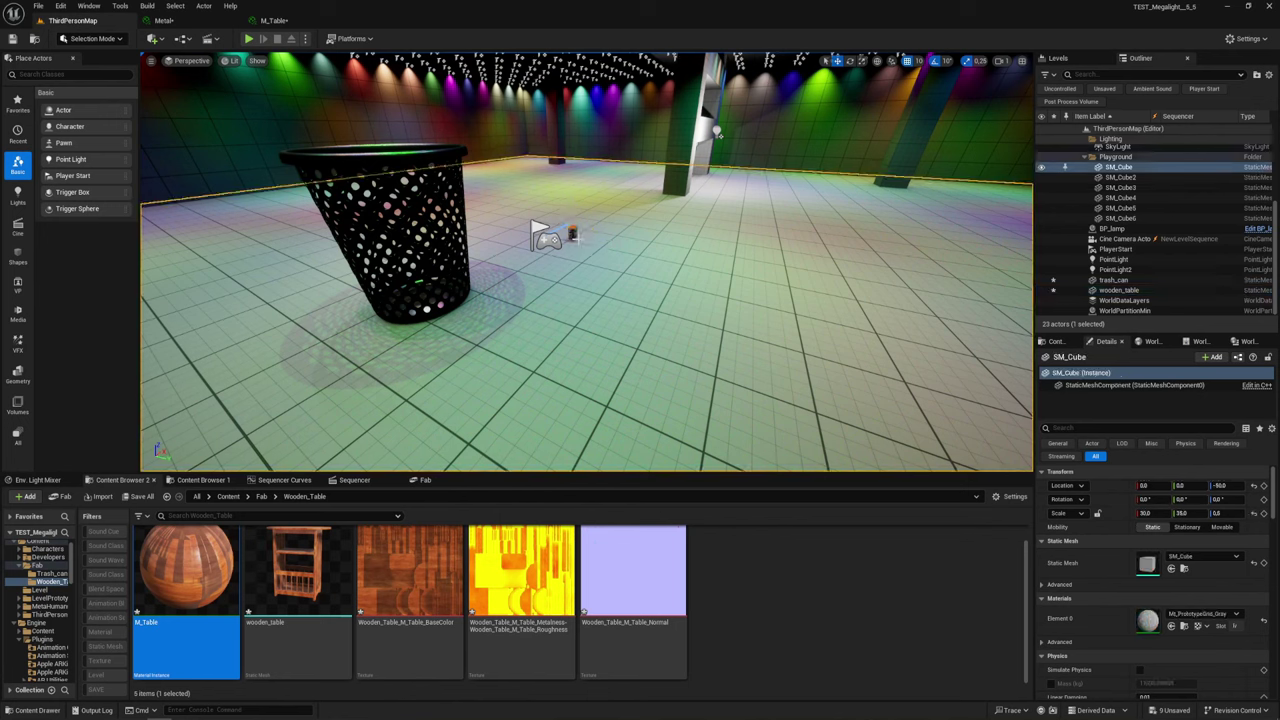
{"action": "left_click", "coordinate": [573, 233]}
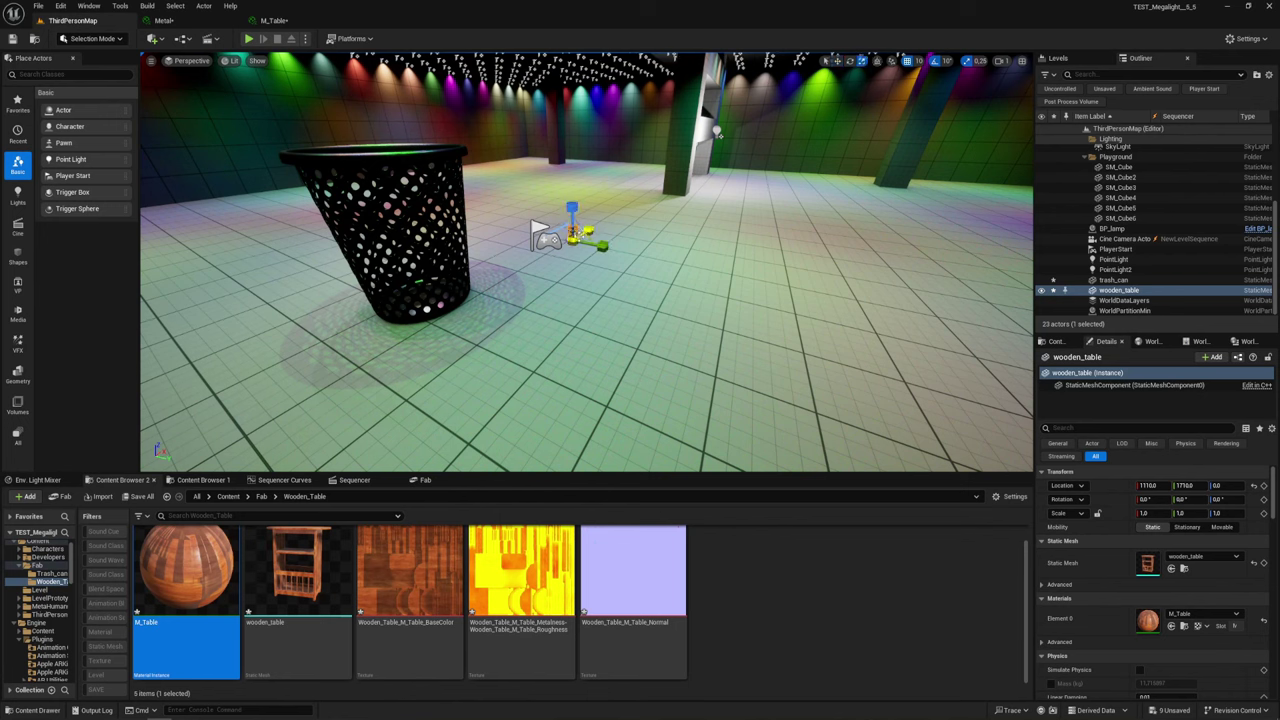
{"action": "left_click_drag", "start_coordinate": [1148, 513], "coordinate": [1200, 513]}
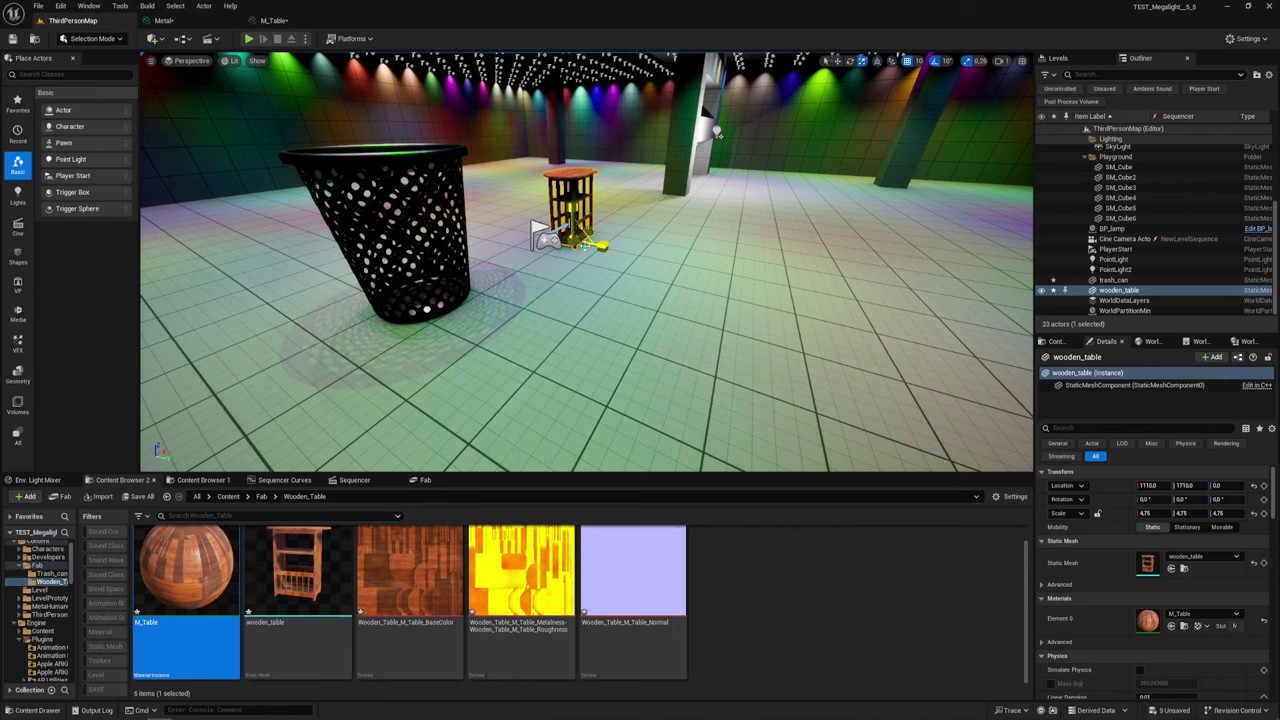
Switch the viewport to Shader Complexity and look over the wooden table and trash can
{"action": "left_click", "coordinate": [232, 61]}
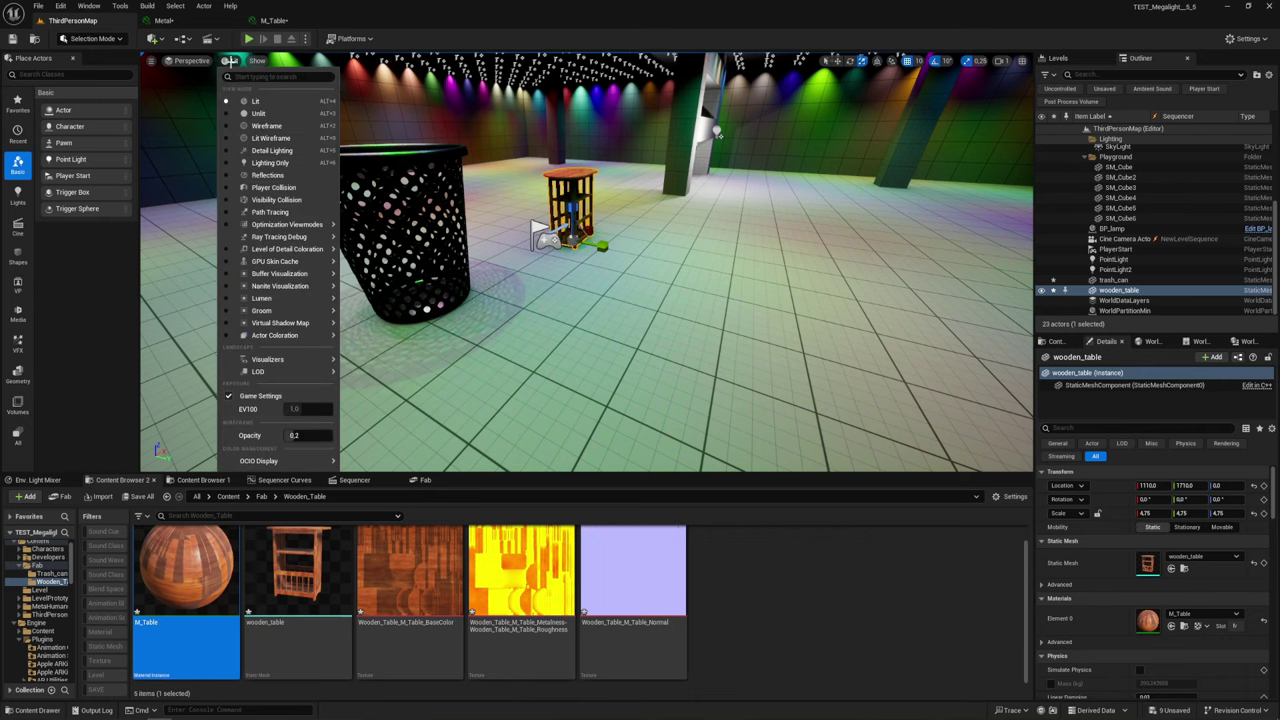
{"action": "mouse_move", "coordinate": [290, 224]}
{"action": "left_click", "coordinate": [412, 285]}
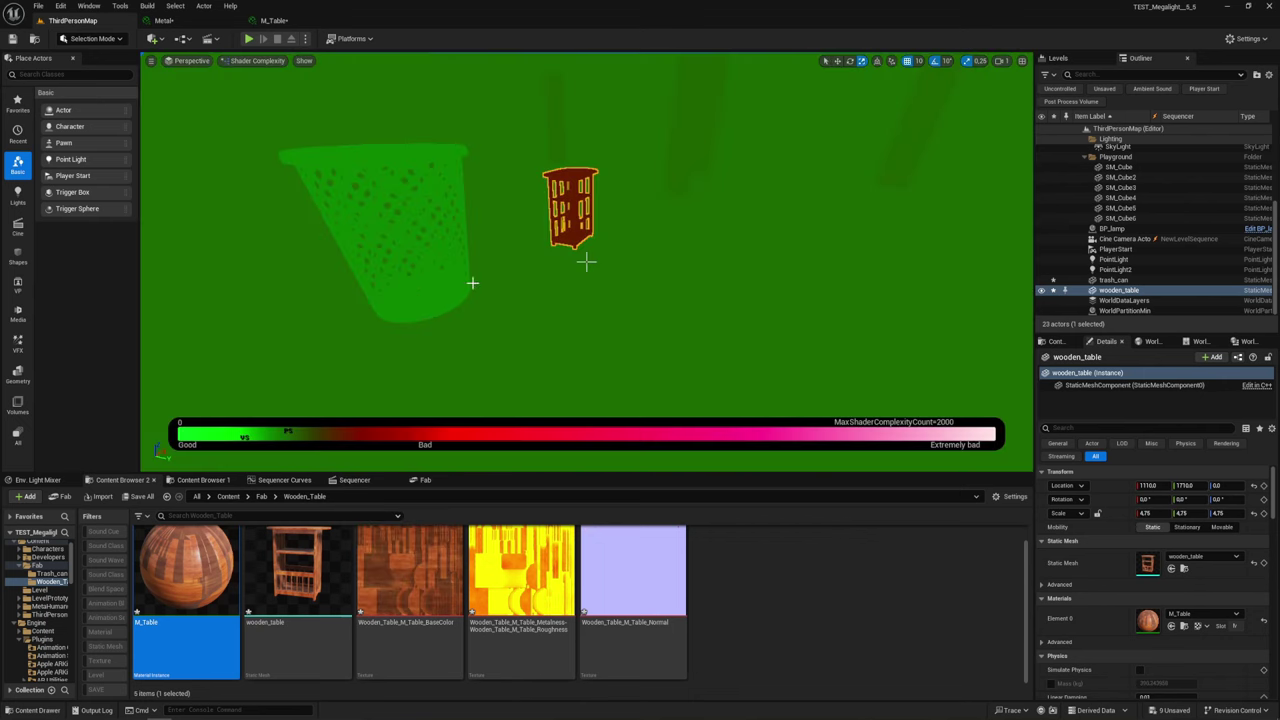
{"action": "scroll", "coordinate": [586, 262], "scroll_direction": "up", "scroll_amount": 5}
{"action": "left_click_drag", "start_coordinate": [586, 262], "coordinate": [586, 260]}
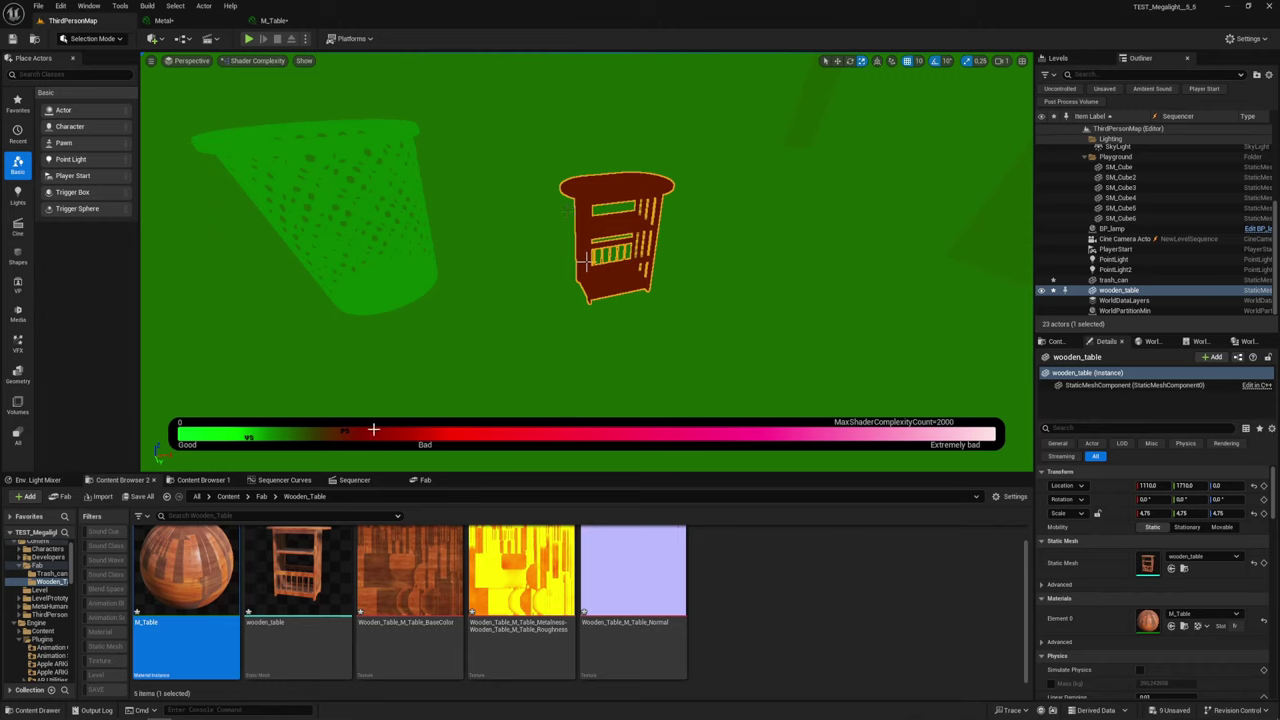
{"action": "middle_click_drag", "start_coordinate": [580, 324], "coordinate": [570, 300]}
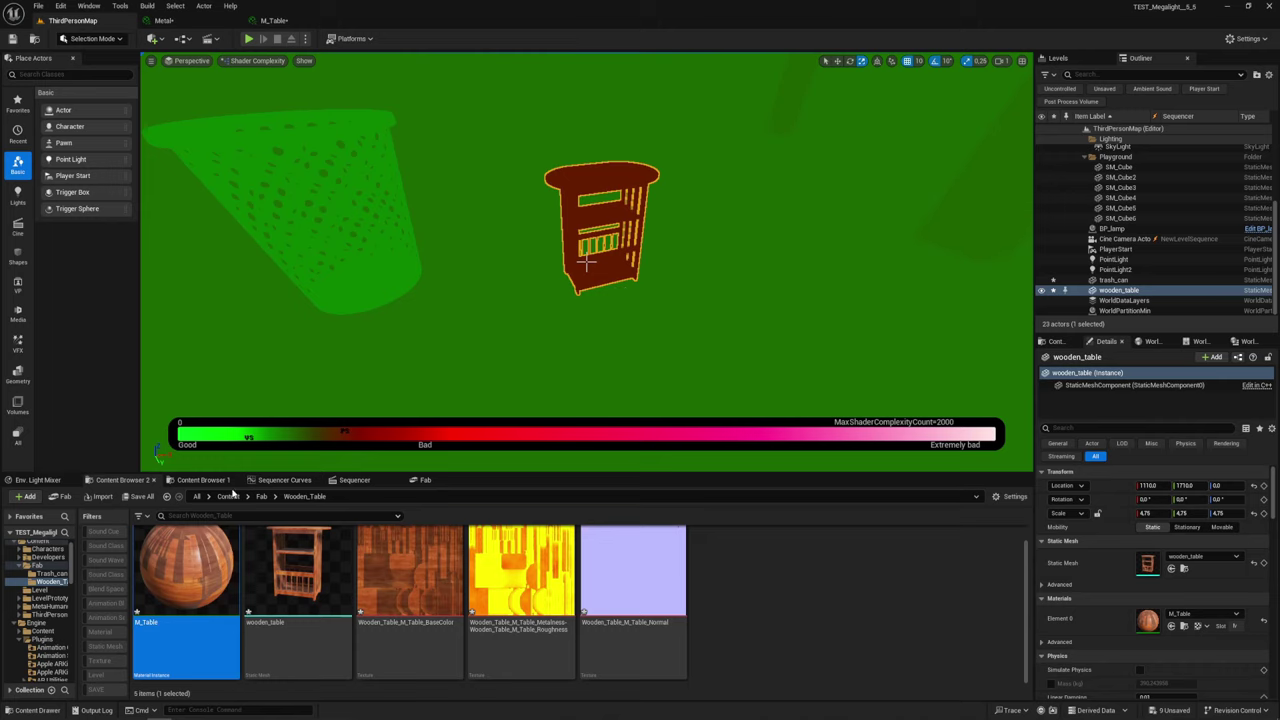
{"action": "mouse_move", "coordinate": [222, 560]}
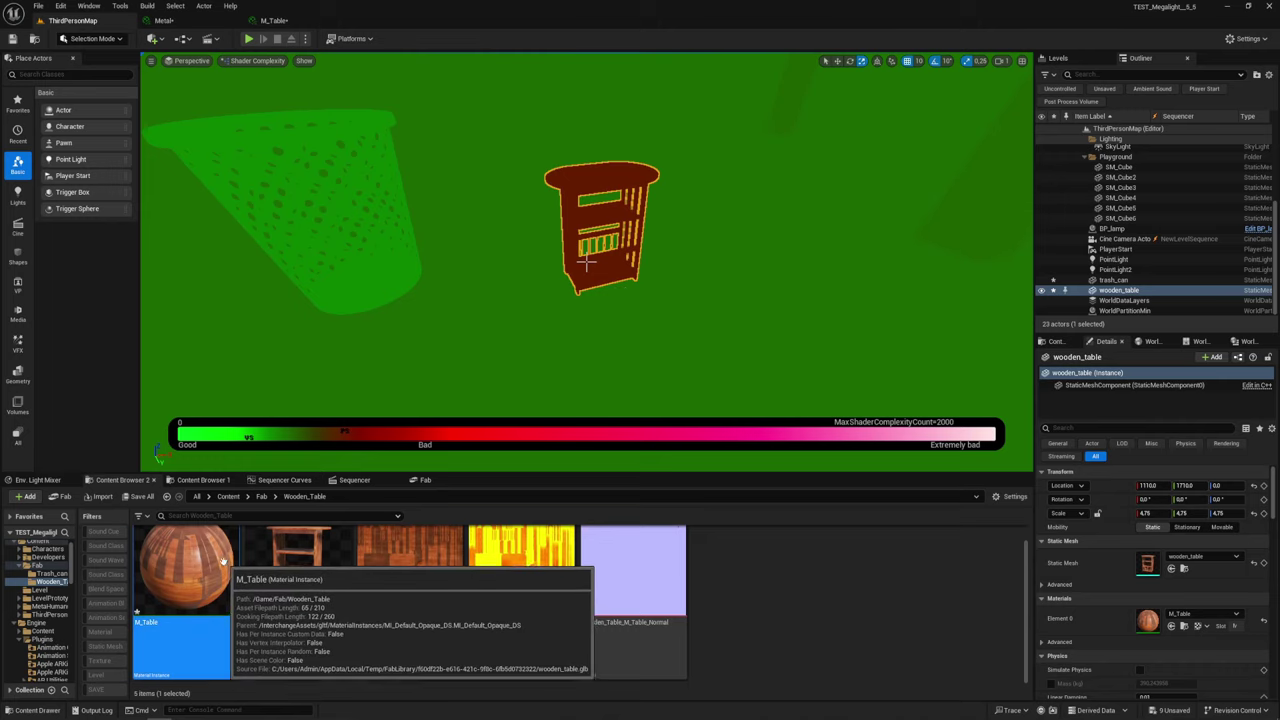
{"action": "middle_click_drag", "start_coordinate": [698, 289], "coordinate": [698, 270]}
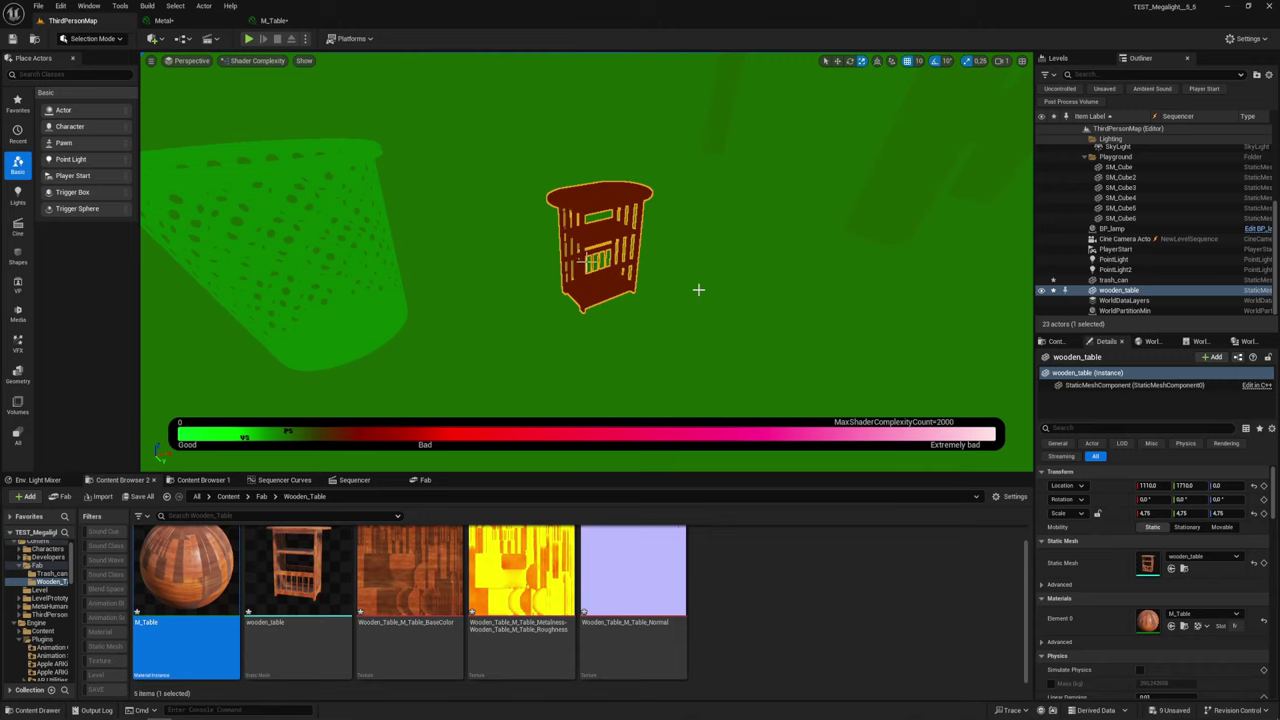
Return the viewport to Lit shading and pull back to show the room
{"action": "left_click", "coordinate": [238, 60]}
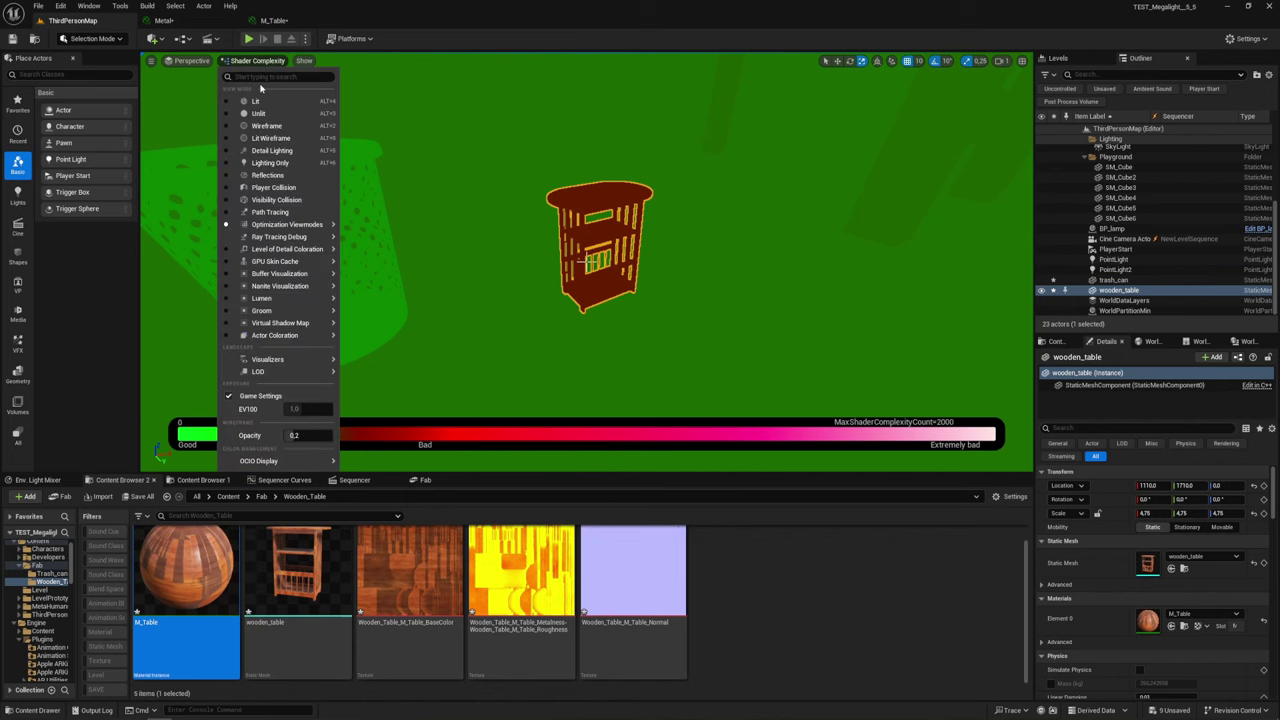
{"action": "left_click", "coordinate": [256, 101]}
{"action": "left_click_drag", "start_coordinate": [517, 176], "coordinate": [547, 203]}
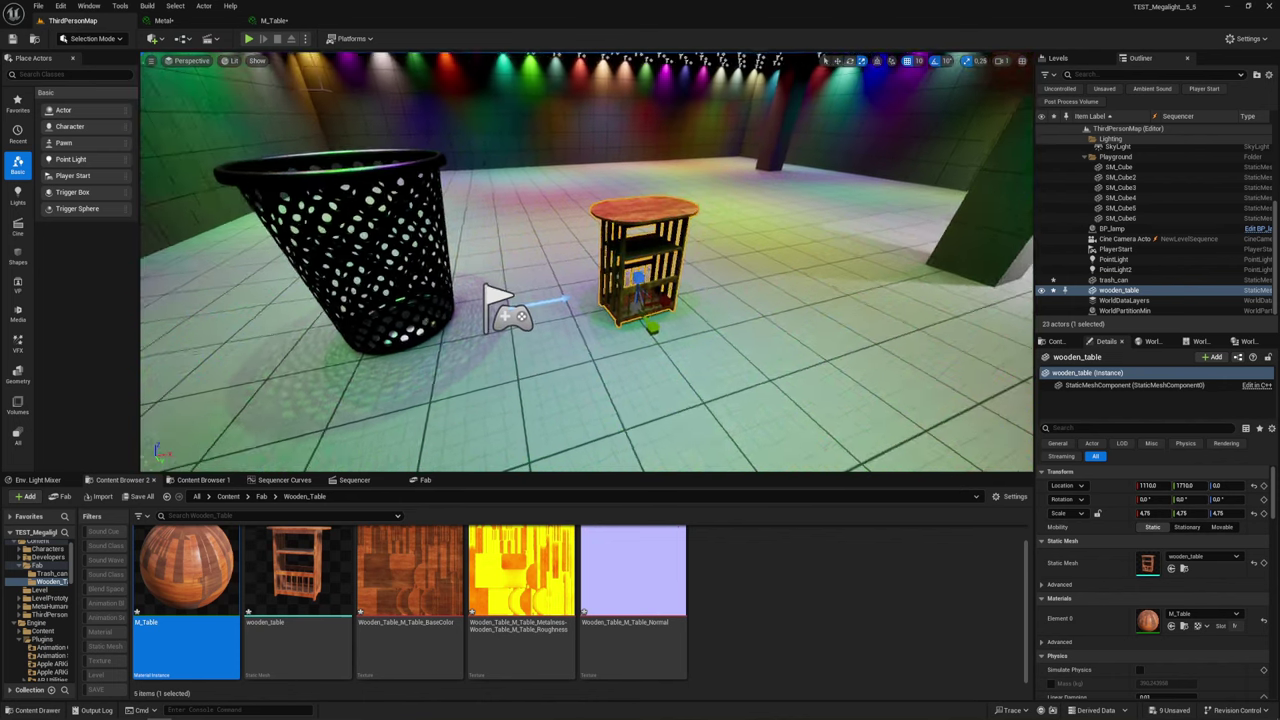